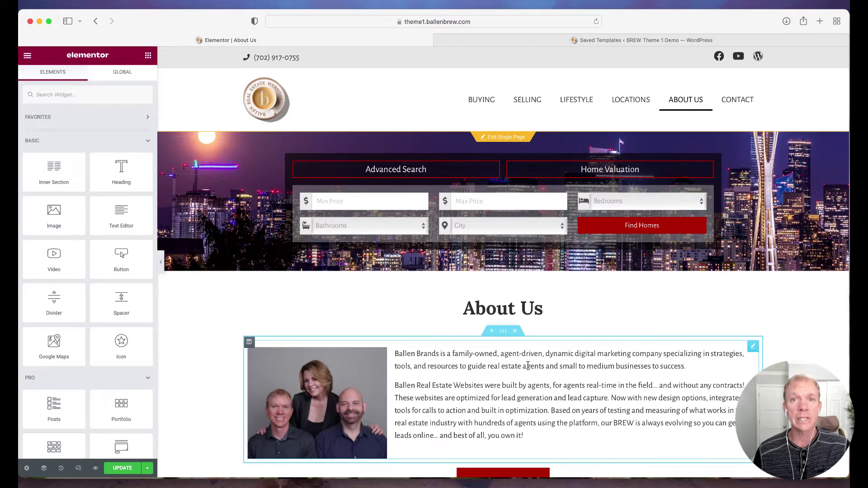
Search the widget panel for 'form' to list Form, Login, Search Form and Post Comments.
left_click(72, 94)
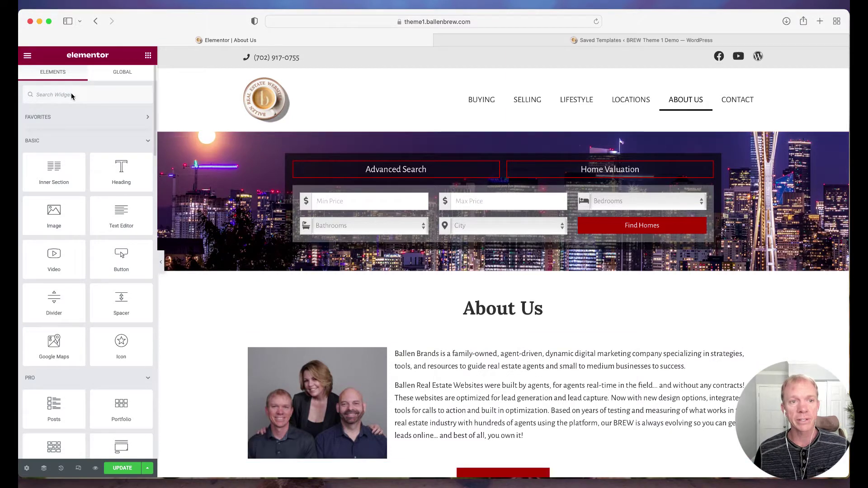
type("form")
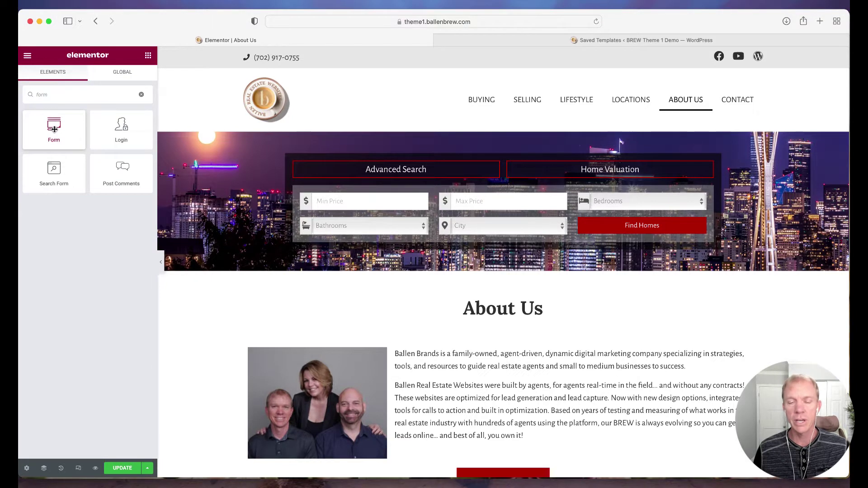
scroll(509, 409, "down", 3)
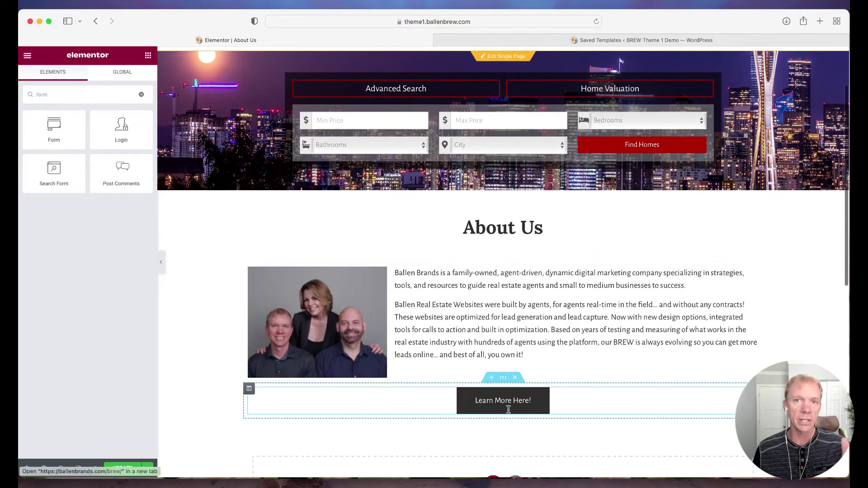
Scroll back up the About Us page, then switch to the Saved Templates list with its 8 templates.
scroll(509, 412, "up", 3)
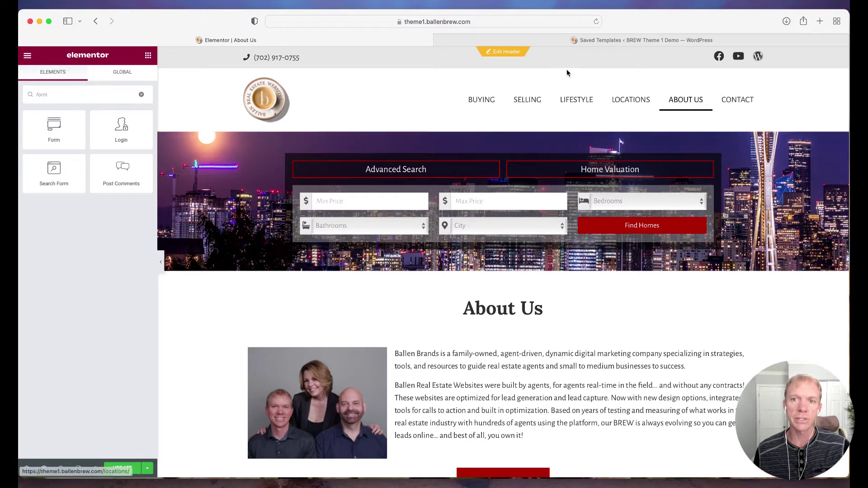
mouse_move(553, 47)
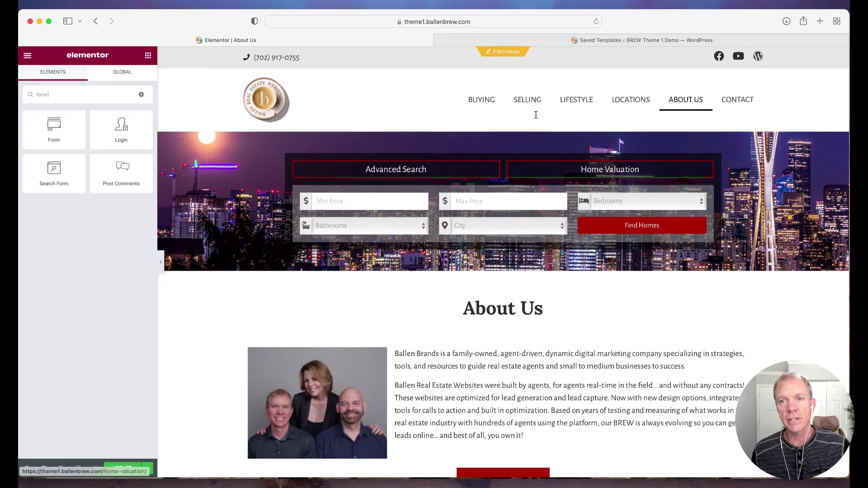
left_click(520, 40)
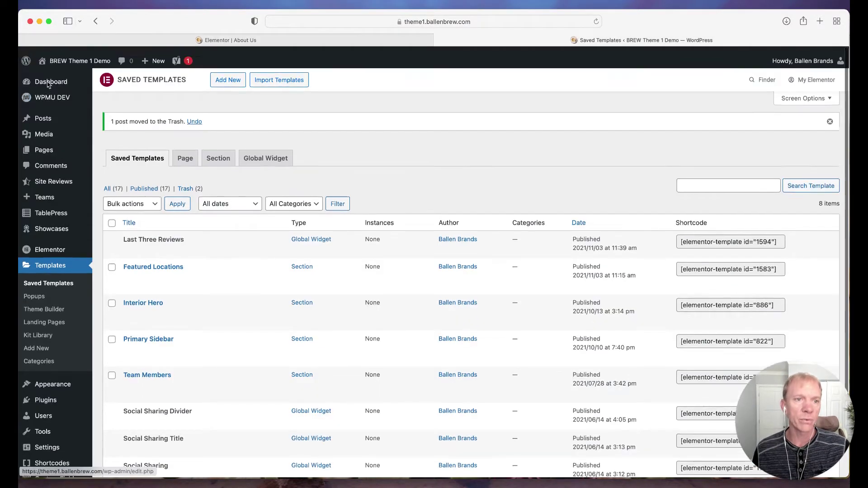
View the demo site's empty Elementor Submissions page, then start a new window toward ballenbrands.com.
left_click(50, 75)
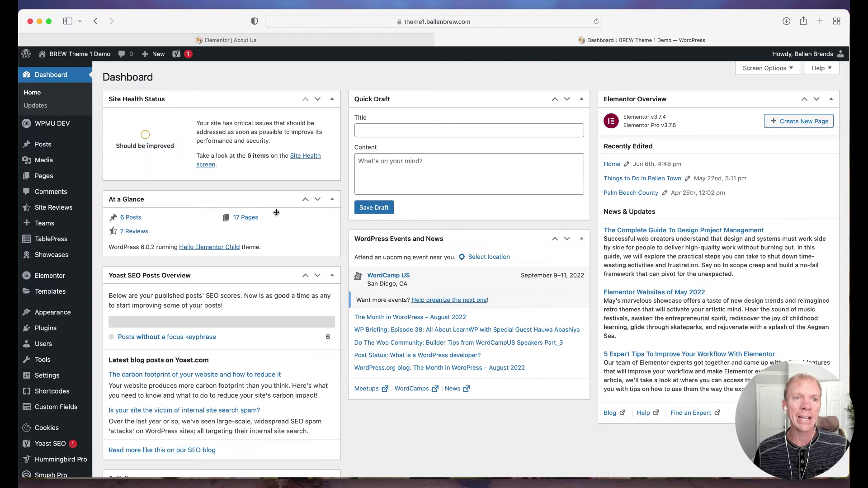
mouse_move(49, 276)
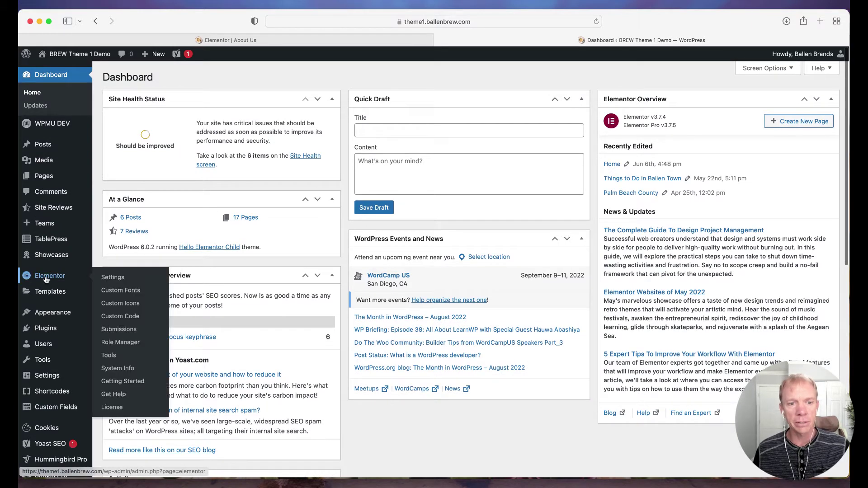
left_click(116, 330)
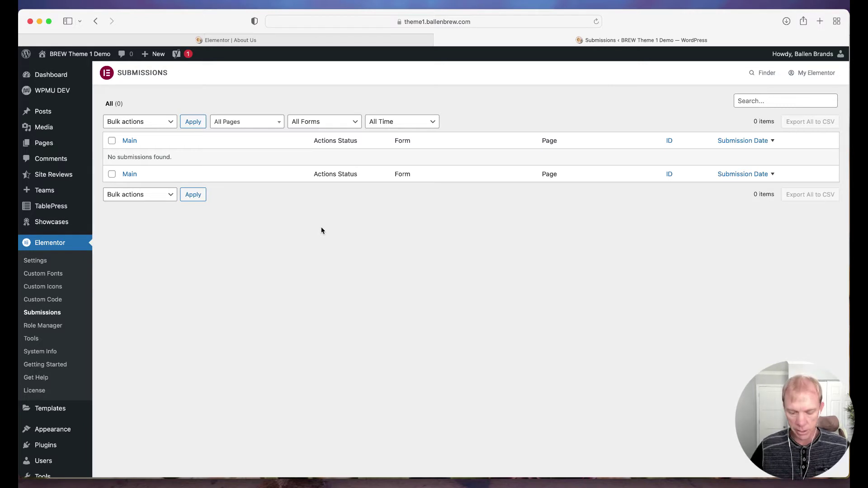
key("super+n")
type("ballen")
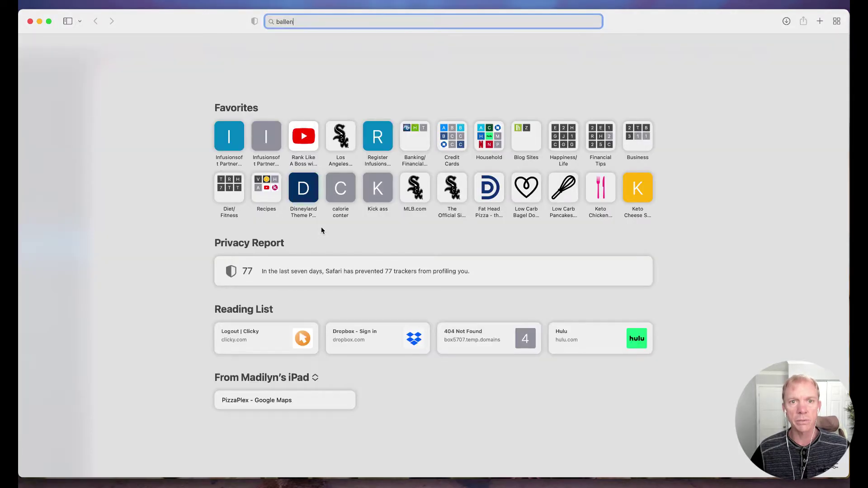
type("br")
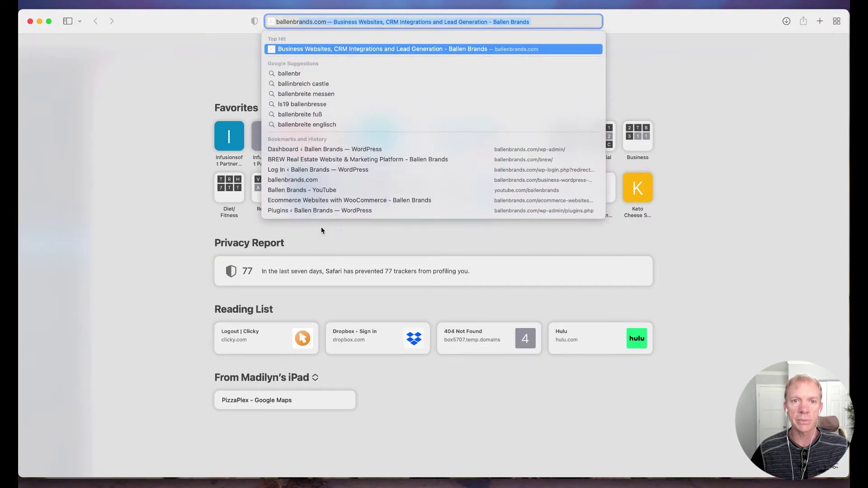
Load ballenbrands.com and go to its WordPress Dashboard.
key("Return")
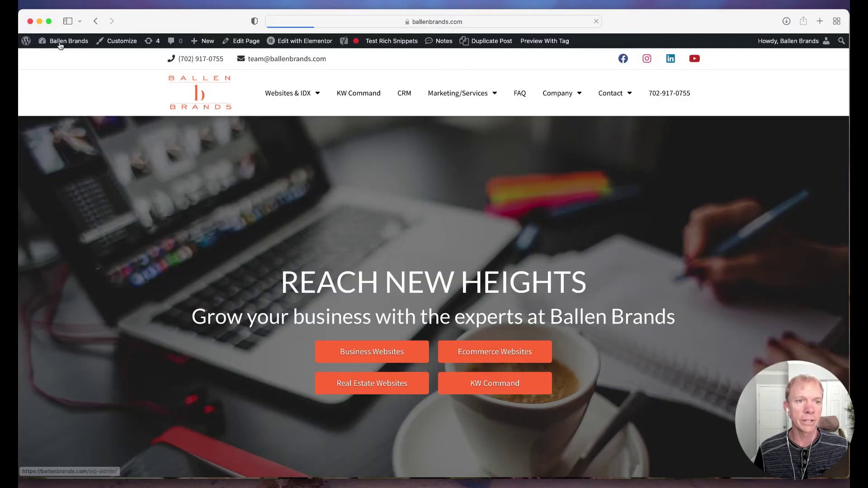
left_click(53, 58)
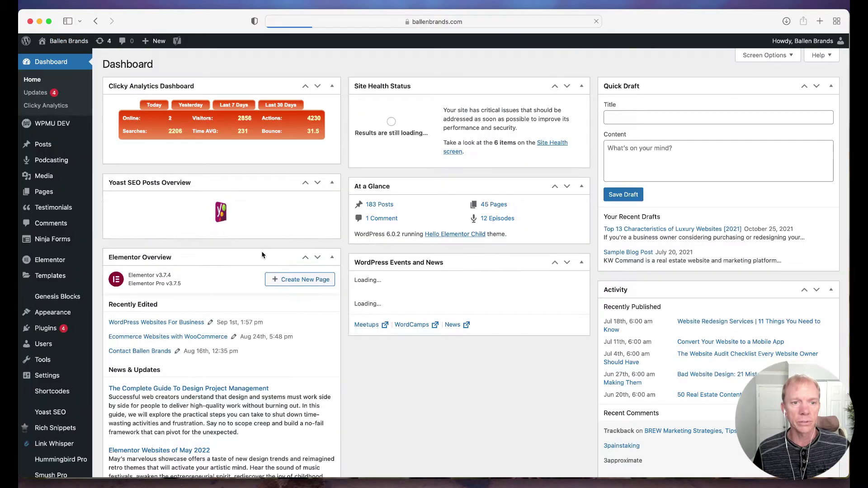
Open the main site's Elementor Submissions and scroll through its 139 form submissions.
mouse_move(57, 261)
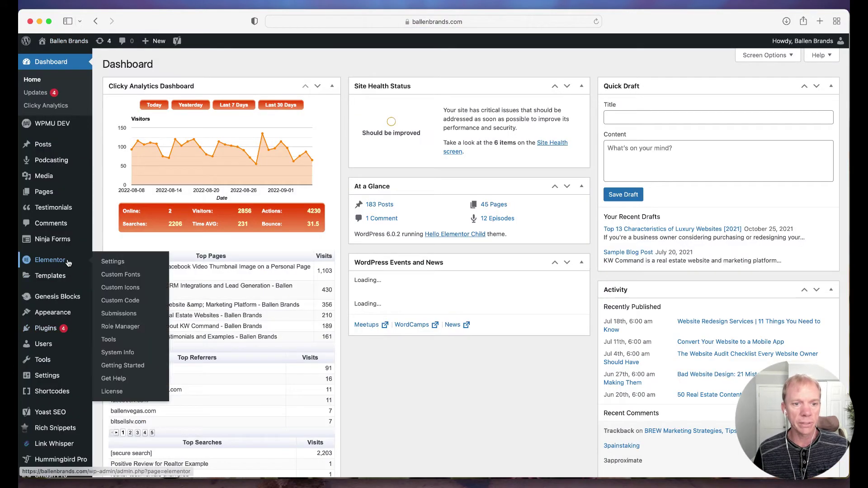
left_click(122, 314)
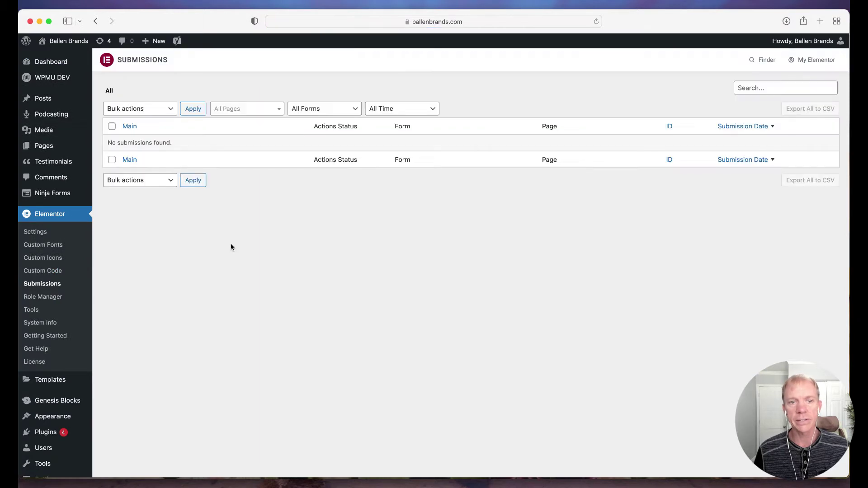
scroll(170, 156, "up", 5)
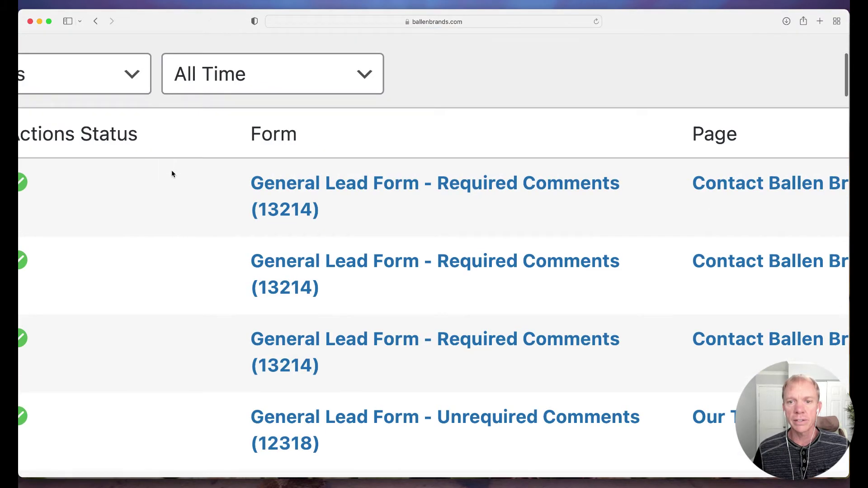
scroll(172, 170, "left", 5)
scroll(205, 164, "down", 3)
scroll(205, 165, "down", 5)
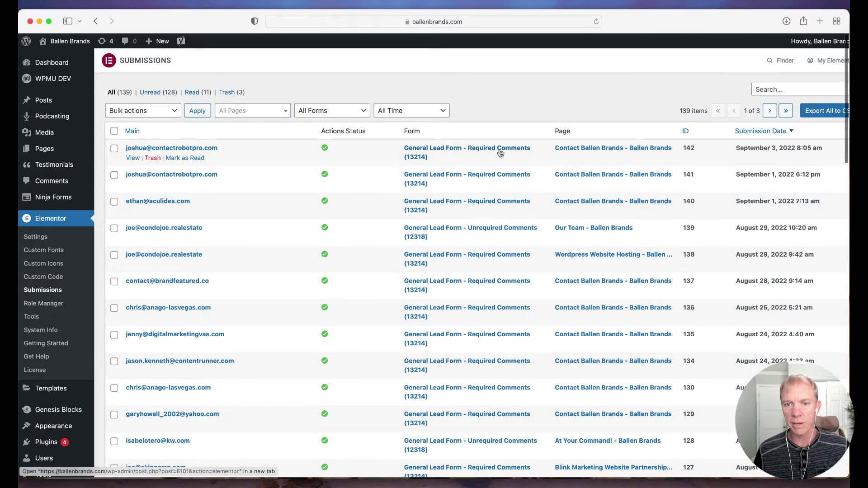
scroll(500, 154, "down", 1)
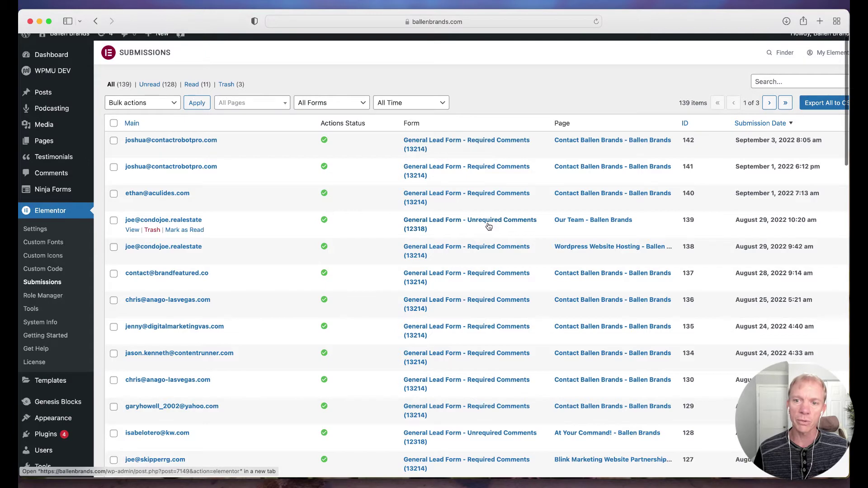
scroll(489, 226, "down", 6)
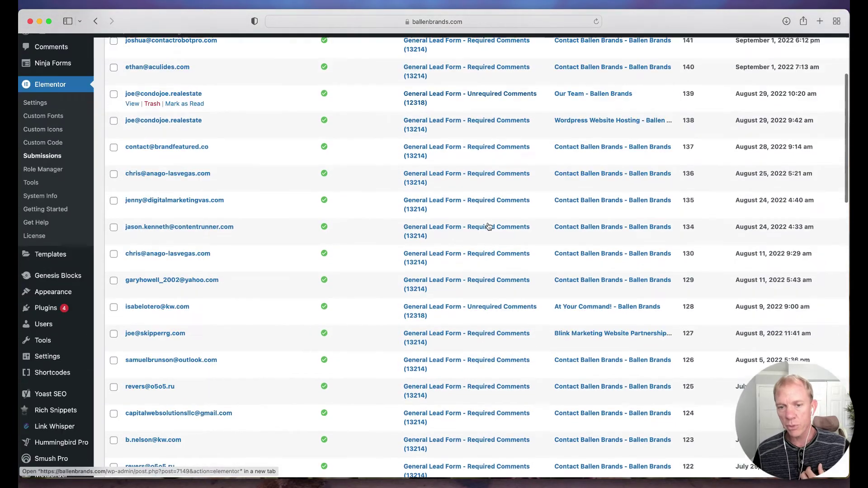
scroll(489, 226, "down", 3)
scroll(488, 226, "down", 3)
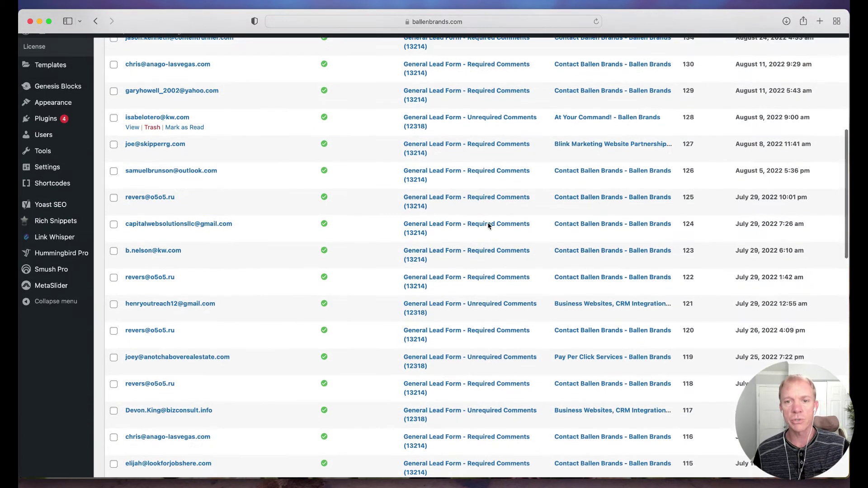
scroll(489, 226, "up", 4)
scroll(489, 226, "up", 8)
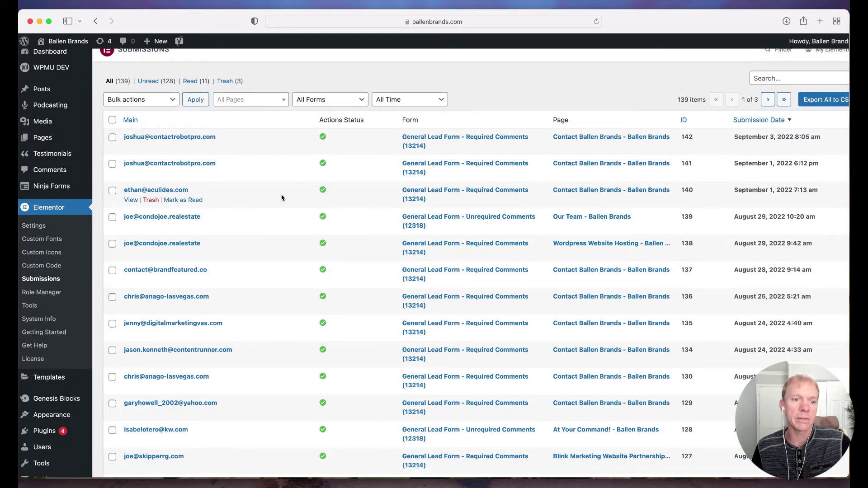
scroll(282, 198, "up", 1)
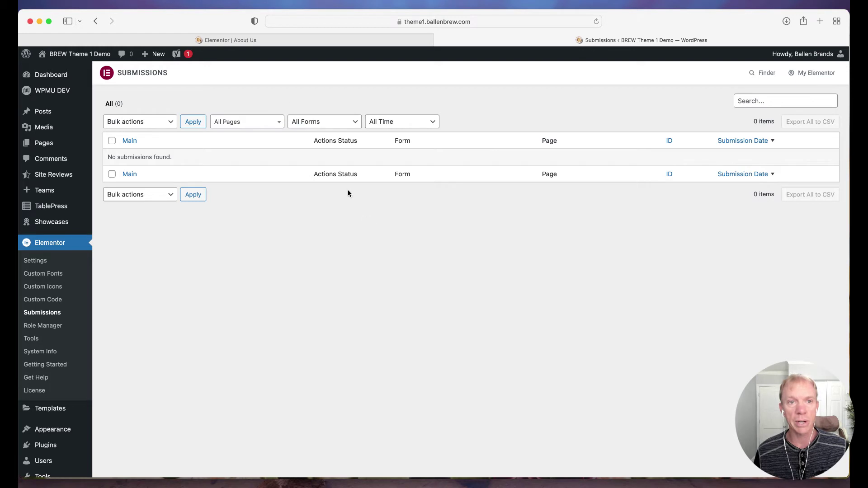
Return to the About Us editor and scroll to the empty section below the Learn More Here! button.
left_click(264, 44)
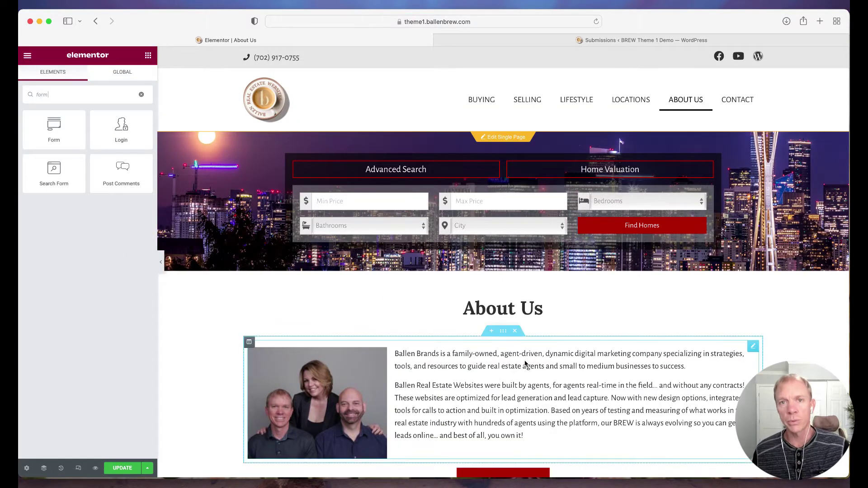
scroll(525, 363, "down", 5)
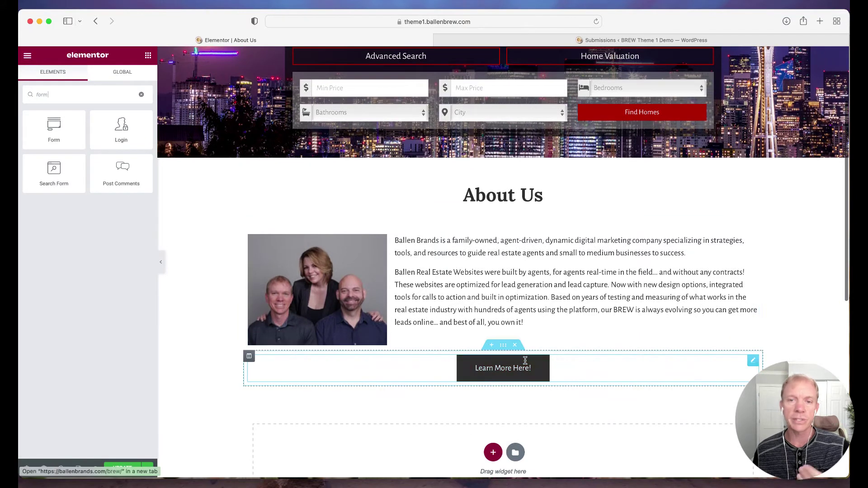
scroll(525, 361, "down", 1)
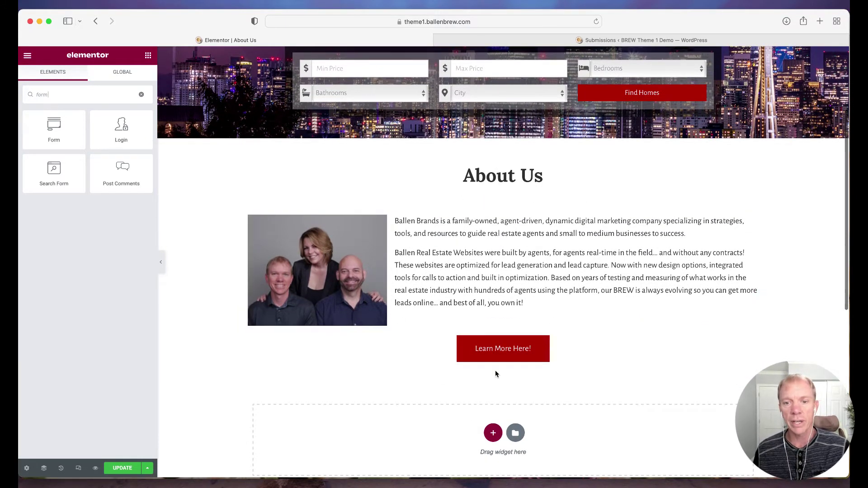
scroll(481, 397, "down", 1)
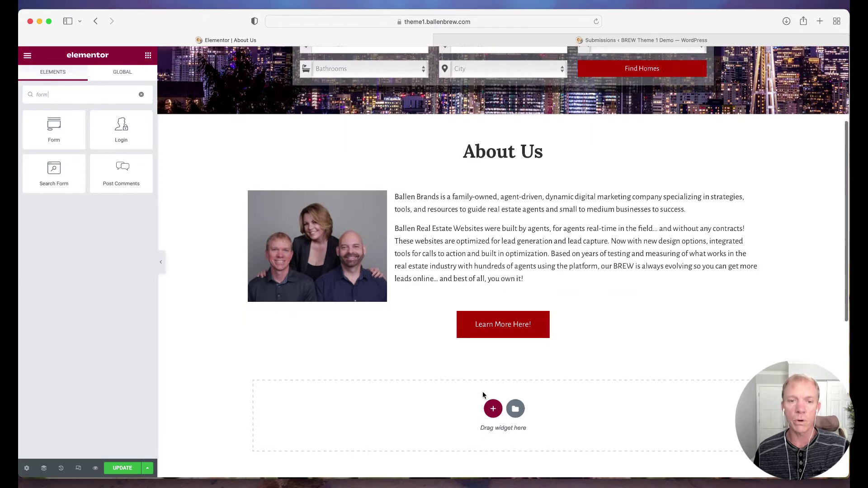
left_click_drag(64, 144, 445, 413)
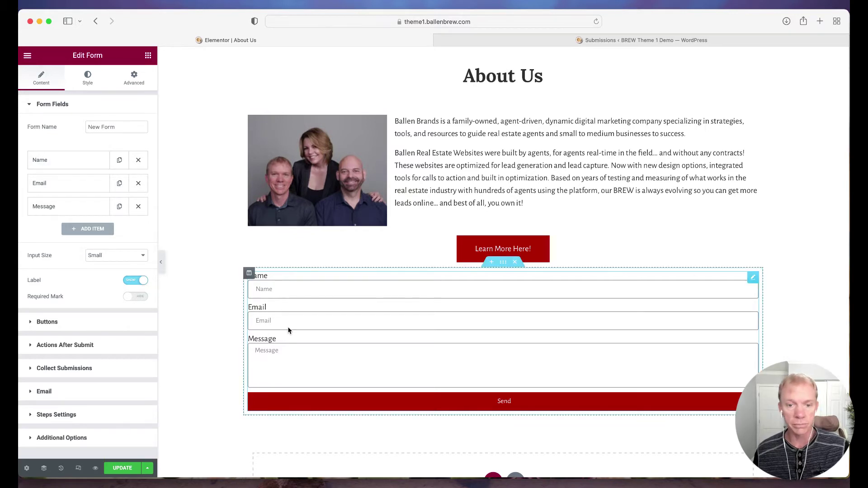
scroll(287, 326, "down", 1)
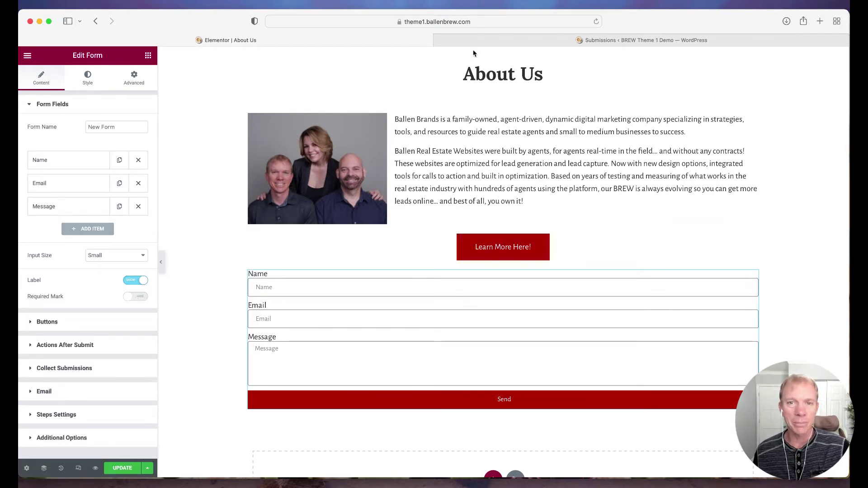
key("super+t")
Load theme1.ballenbrew.com and scroll through the BREW Theme 1 Demo homepage to the footer and back.
type("theme1.ballenbrew.com")
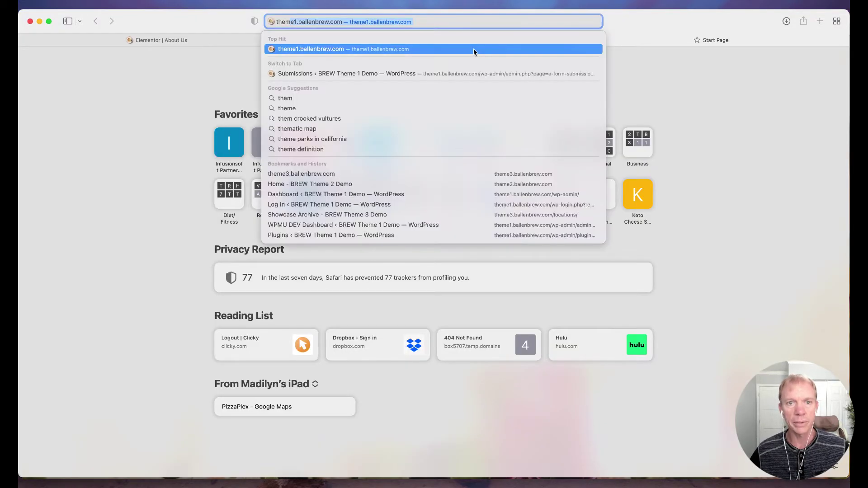
key("Return")
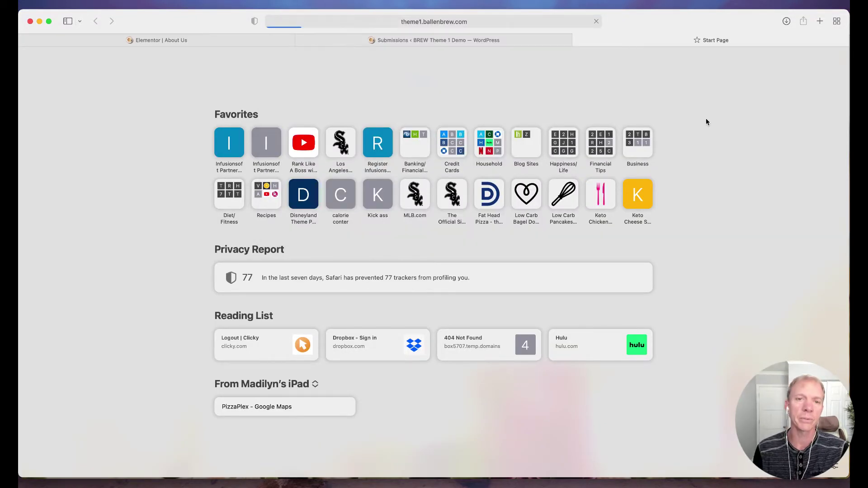
scroll(215, 133, "down", 15)
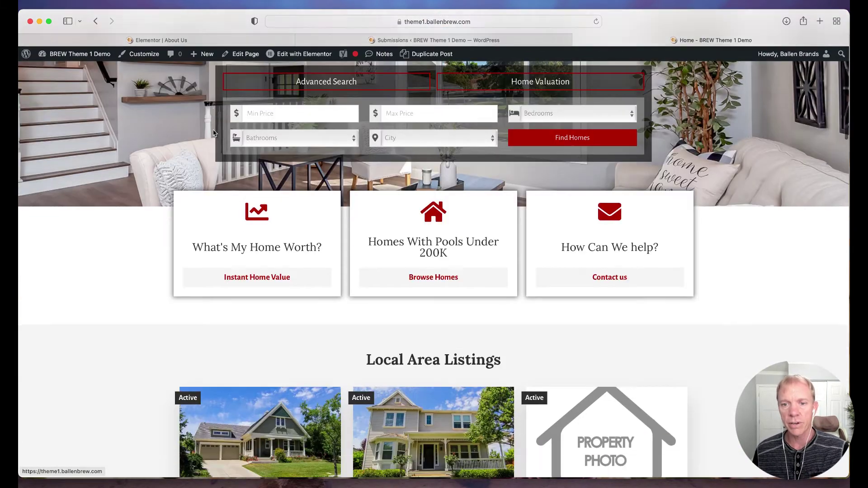
scroll(215, 135, "down", 2)
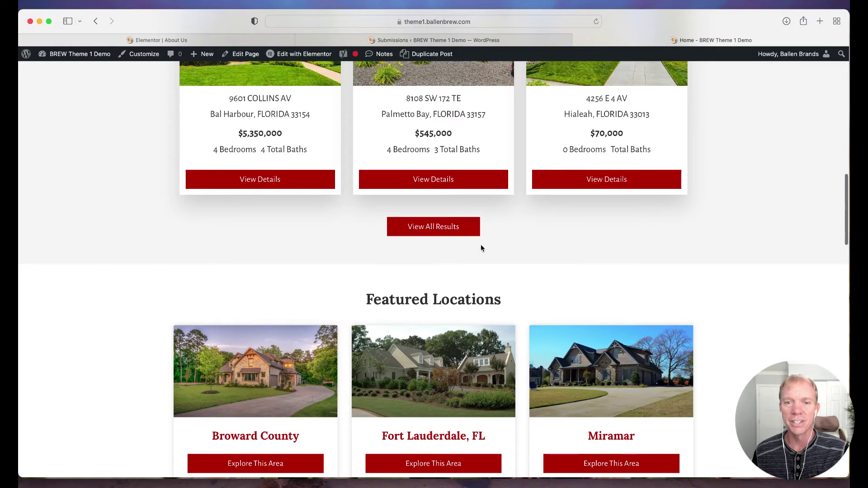
scroll(159, 208, "down", 10)
scroll(157, 206, "down", 15)
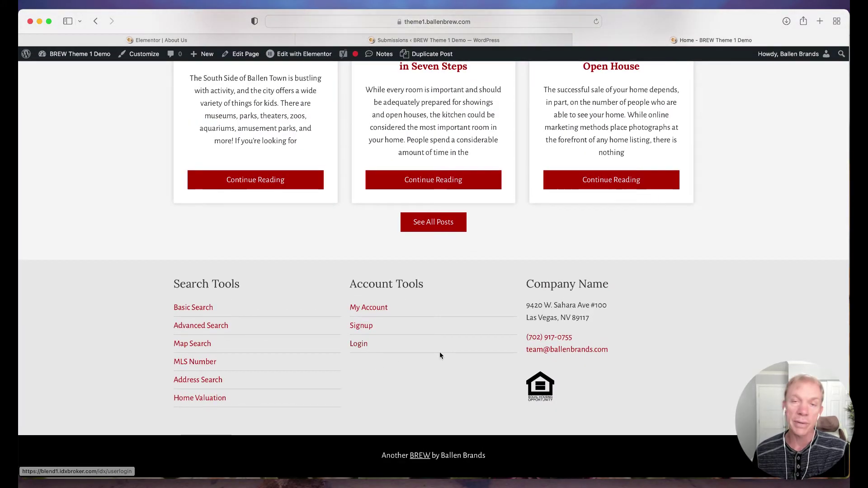
scroll(439, 352, "up", 20)
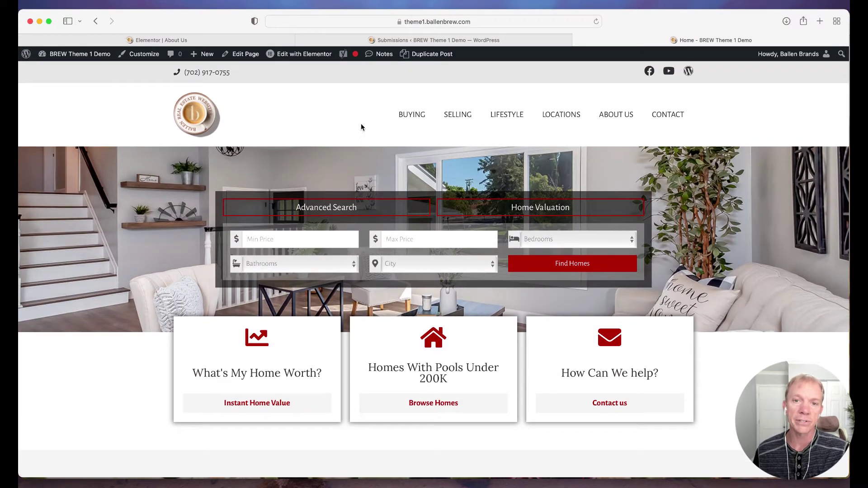
Open Miami-Dade County from the Locations listing, scroll through its page, then close it.
left_click(568, 116)
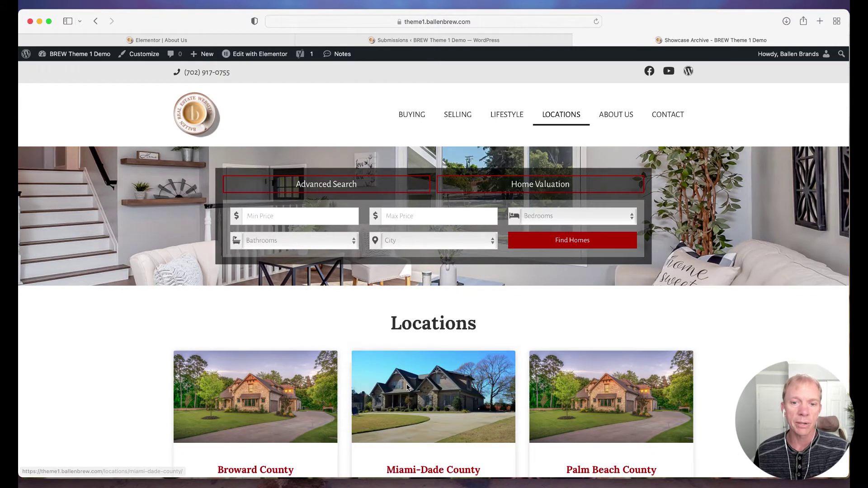
scroll(408, 387, "down", 3)
left_click(409, 386)
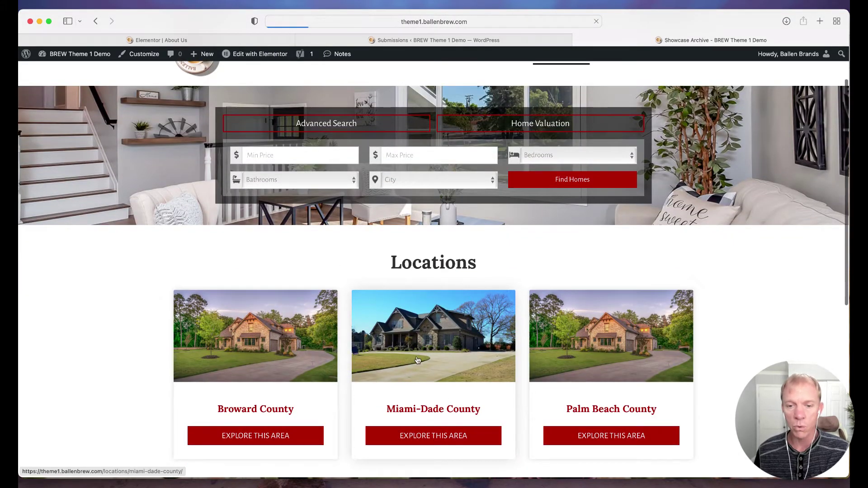
scroll(294, 361, "down", 10)
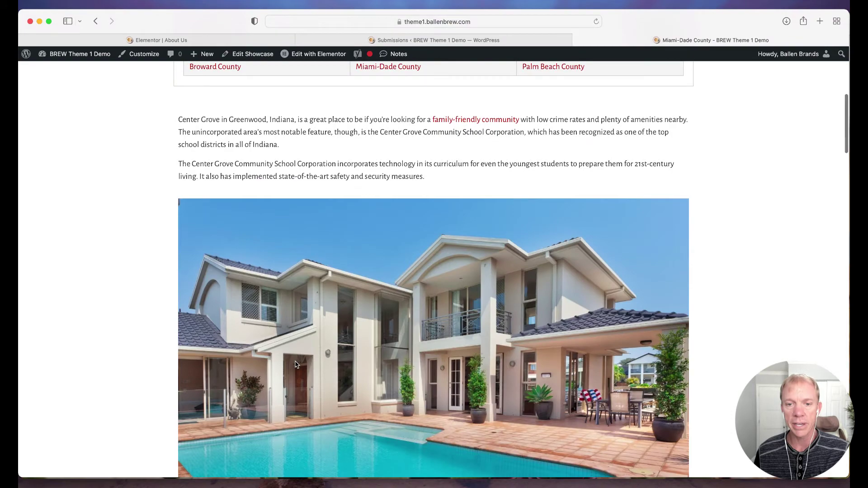
scroll(295, 364, "down", 12)
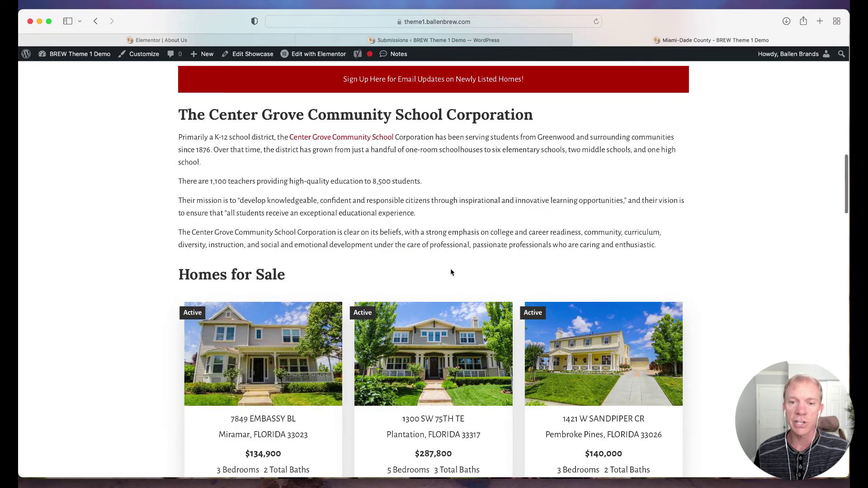
scroll(482, 341, "down", 15)
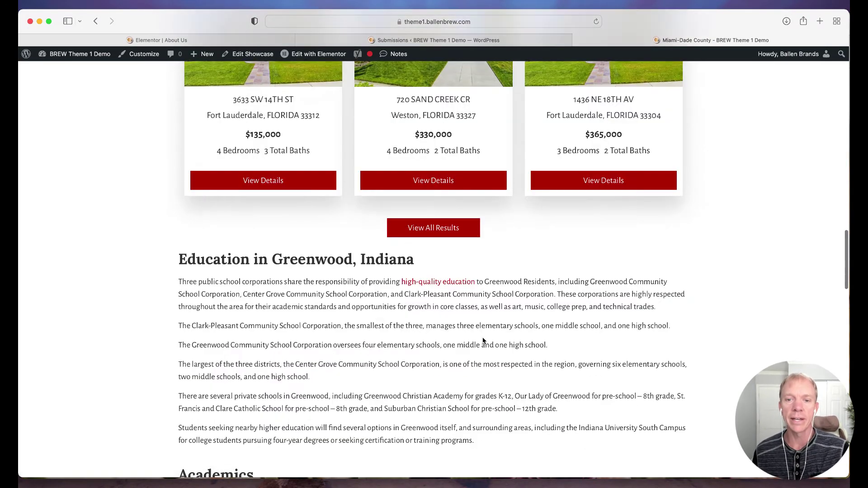
scroll(482, 341, "down", 3)
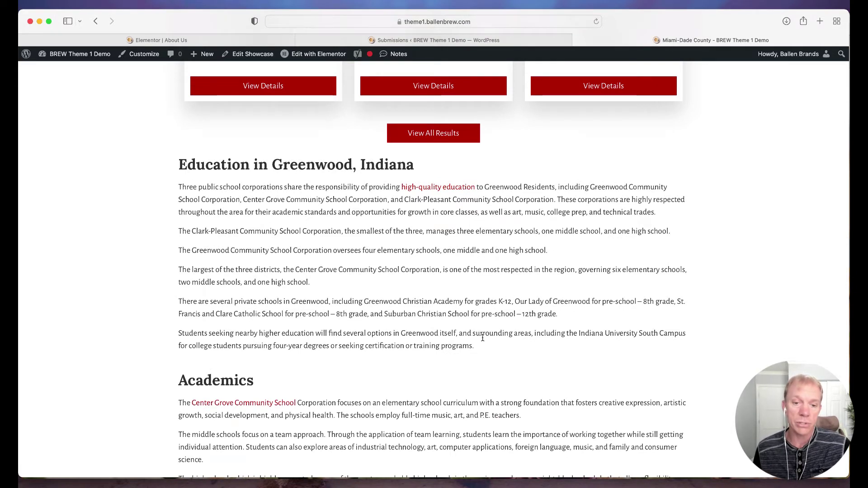
scroll(483, 338, "up", 20)
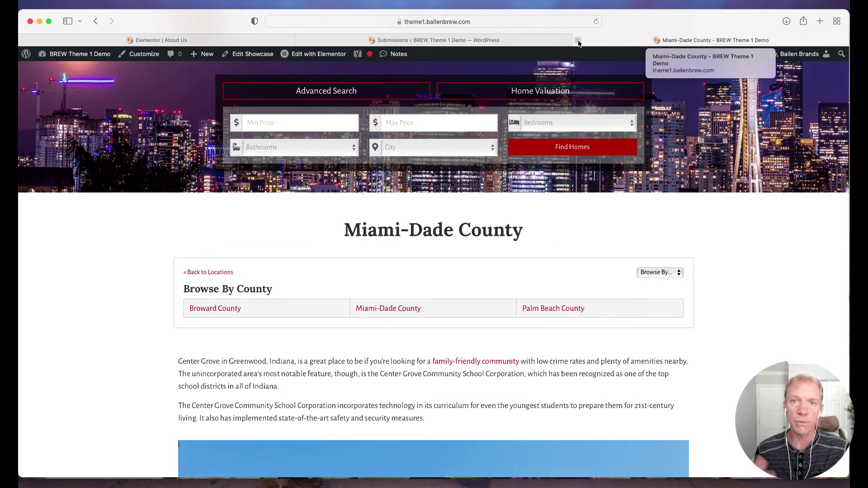
left_click(579, 41)
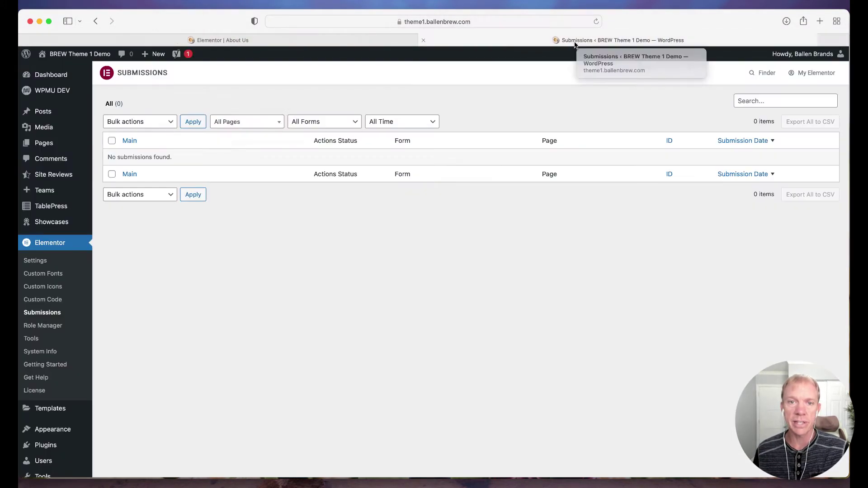
Back in the About Us editor, select the form name 'New Form', then go to the Submissions page.
left_click(248, 39)
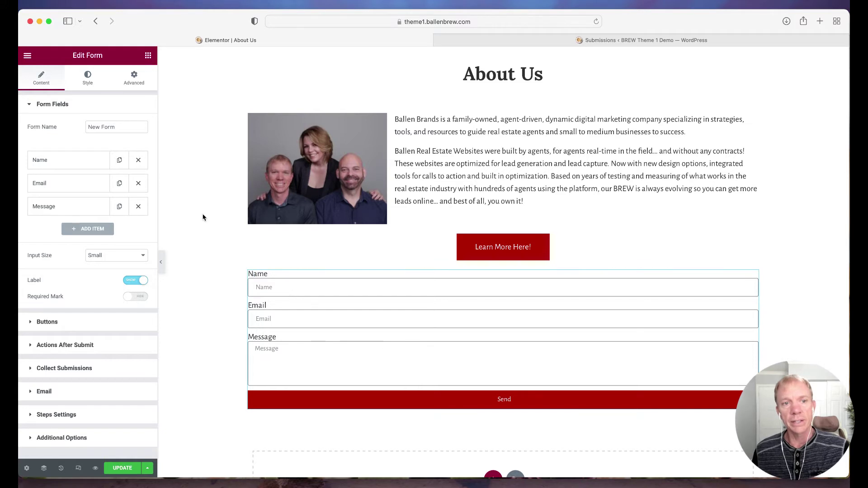
triple_click(117, 129)
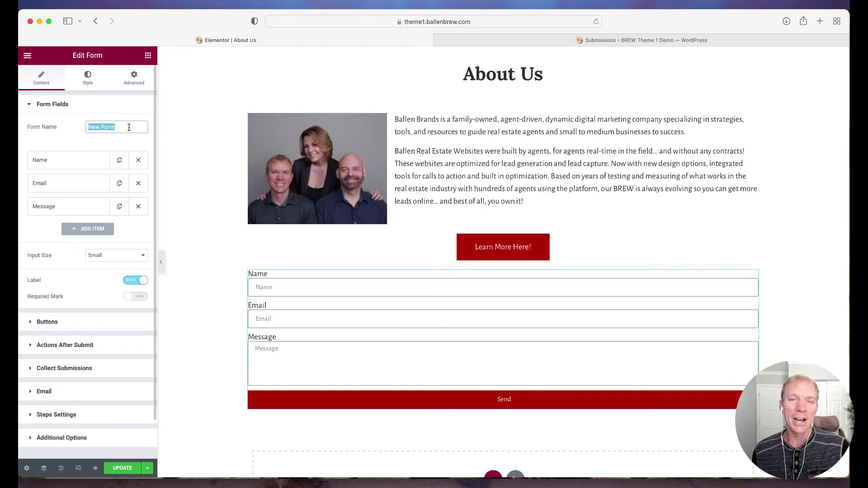
left_click(509, 40)
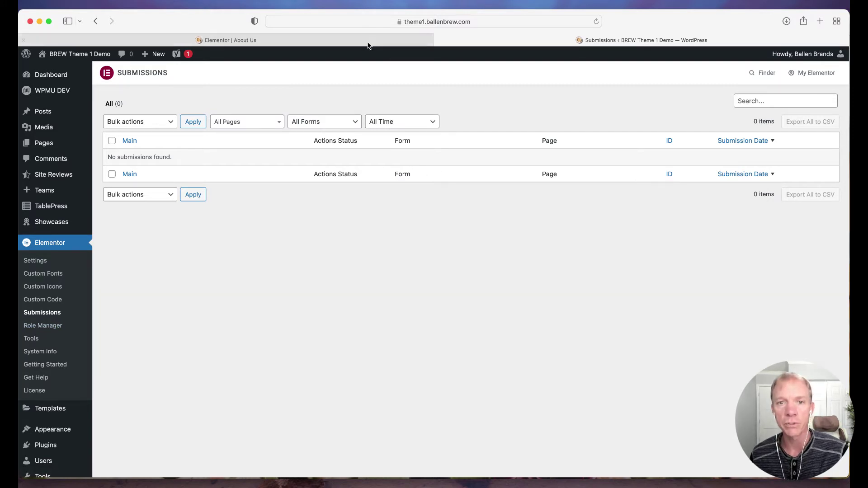
mouse_move(360, 44)
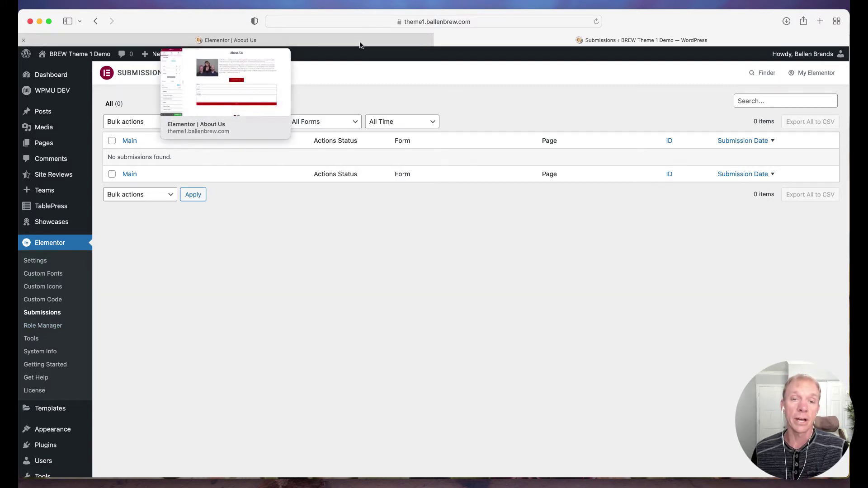
left_click(362, 44)
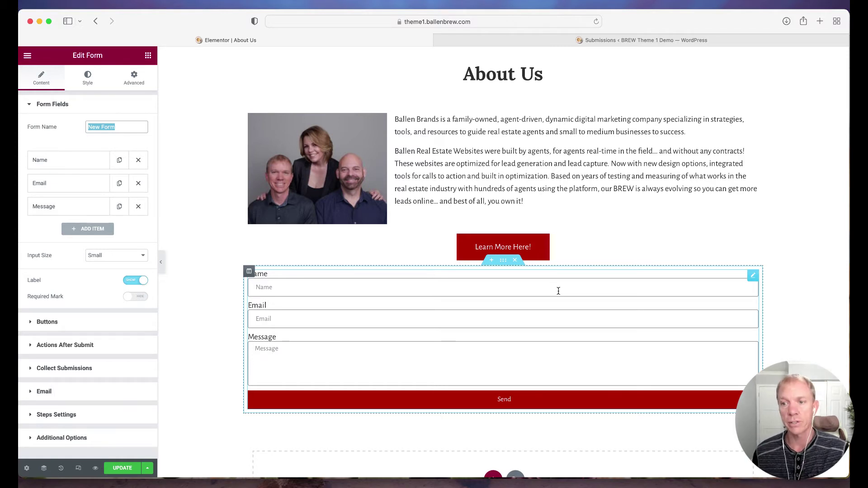
right_click(752, 281)
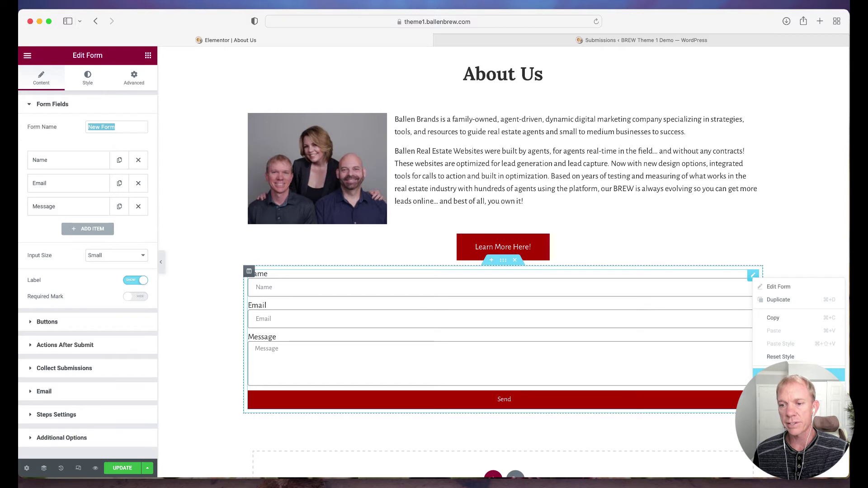
Save the form as global widget 'Main Contact Form', changing 'Sitewide' to 'Main' in the name.
left_click(783, 375)
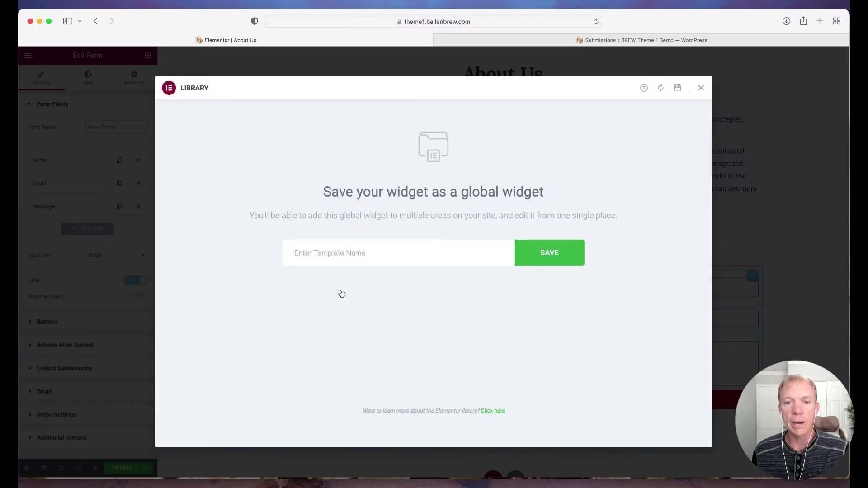
left_click(340, 252)
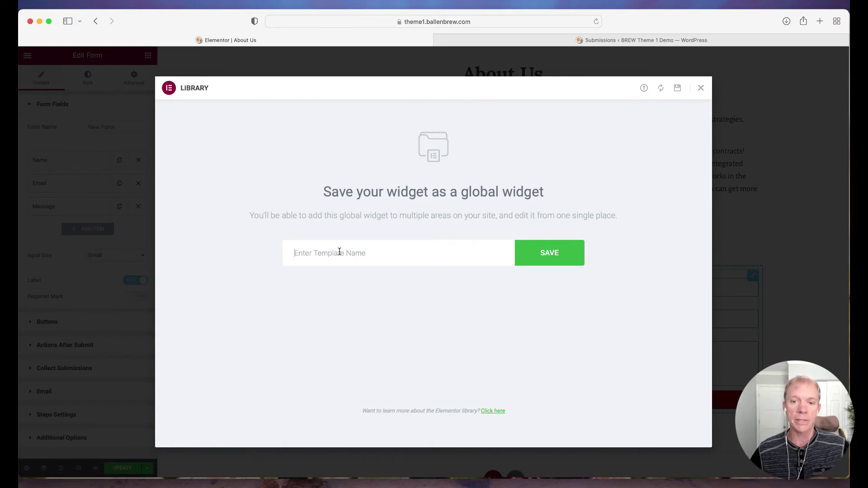
type("Site")
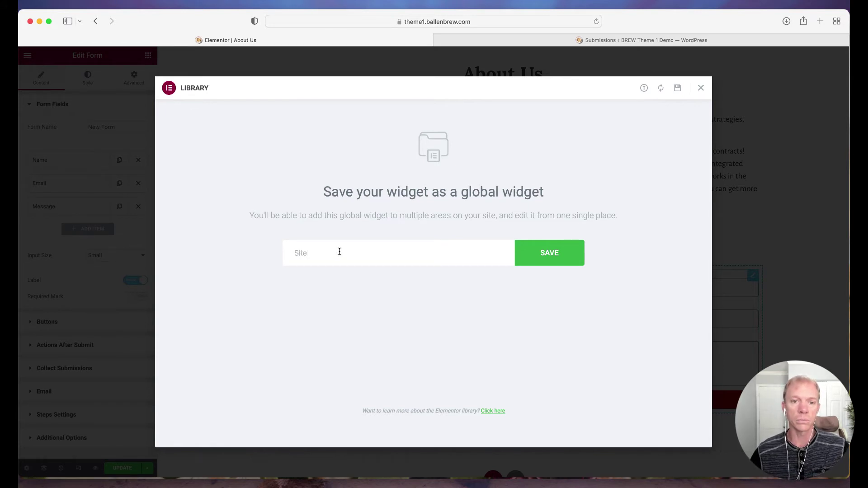
type("wide Contact")
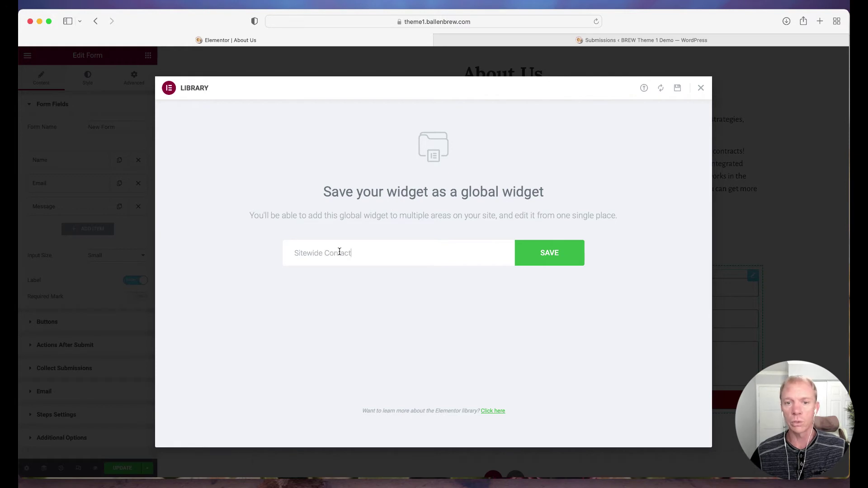
type(" Form")
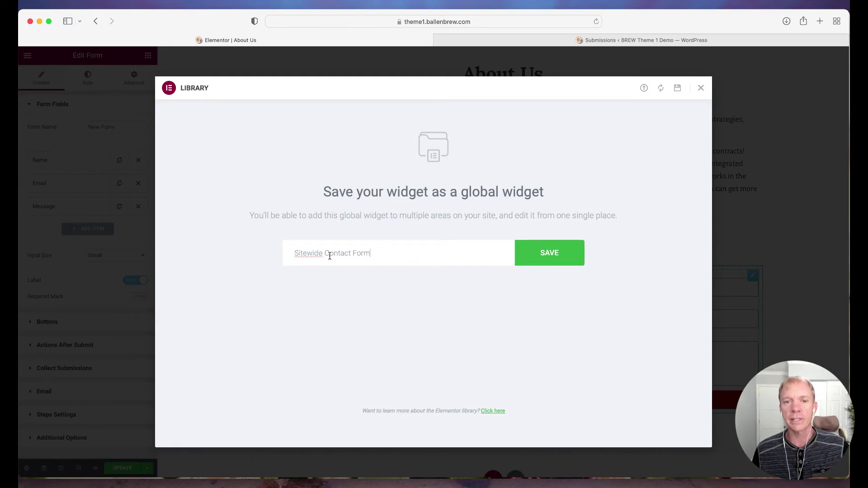
double_click(301, 254)
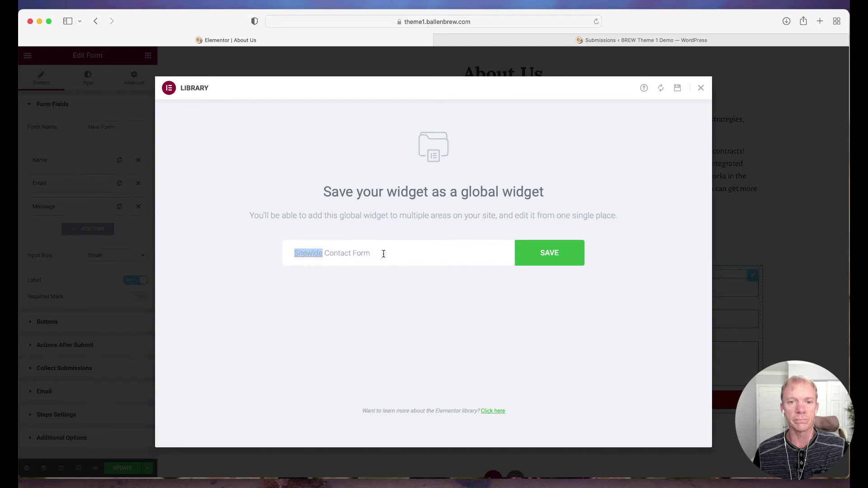
type("Main")
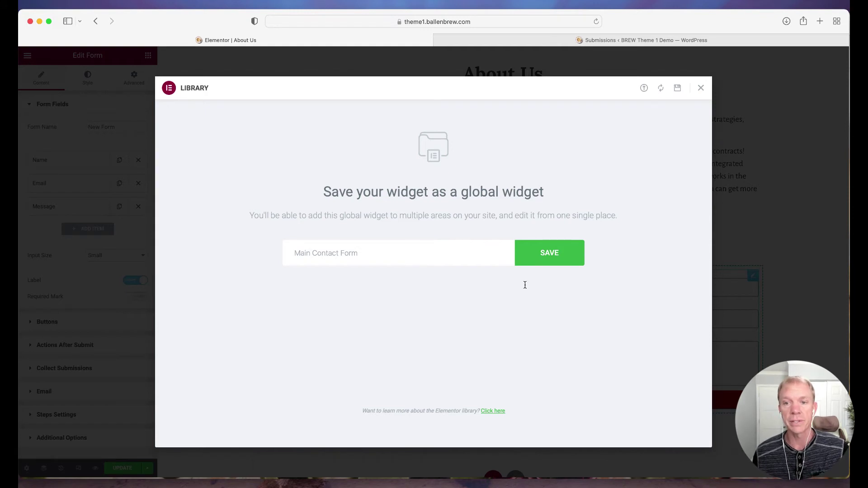
left_click(556, 252)
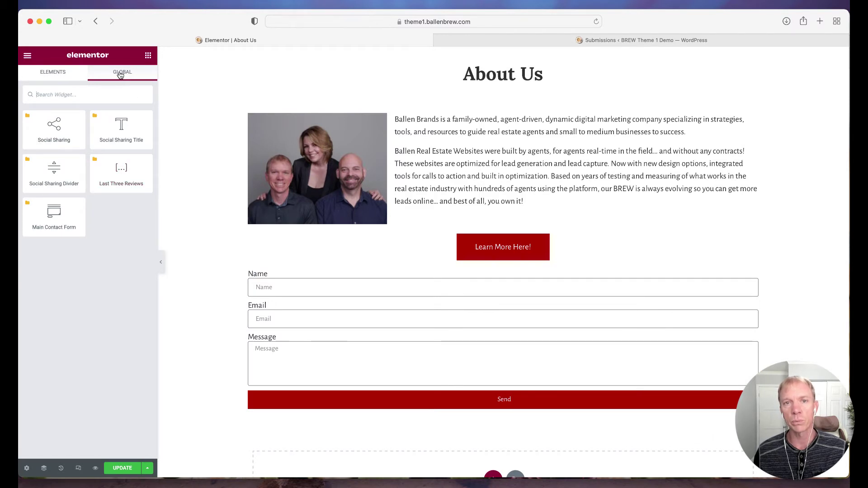
left_click(42, 75)
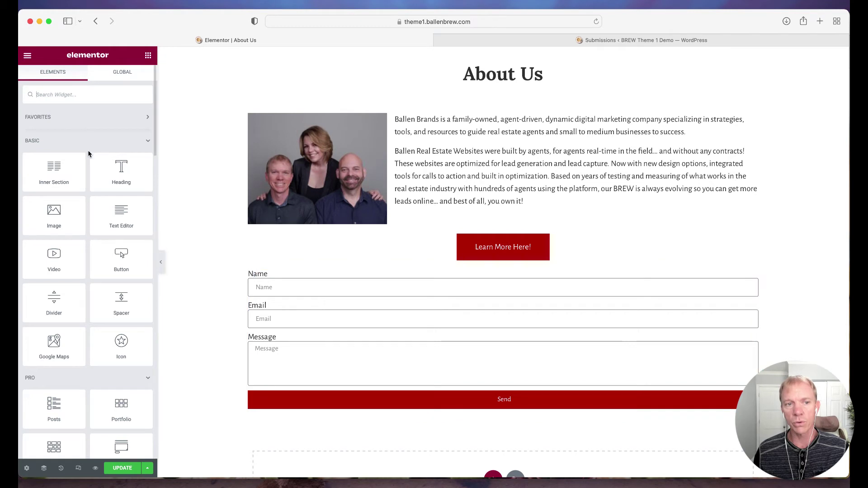
left_click(80, 96)
type("form")
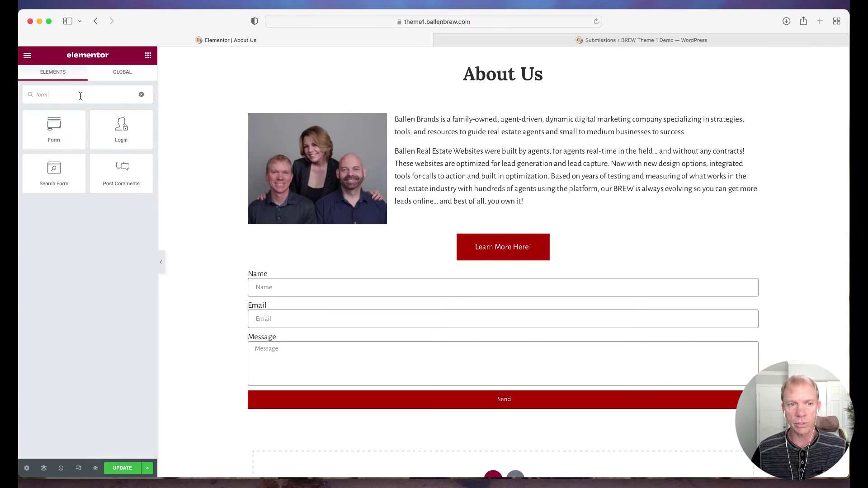
left_click_drag(54, 127, 154, 149)
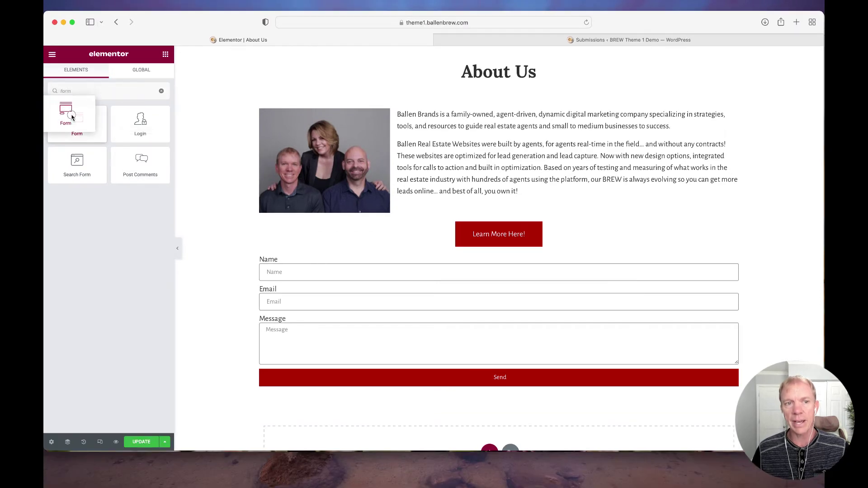
left_click(141, 70)
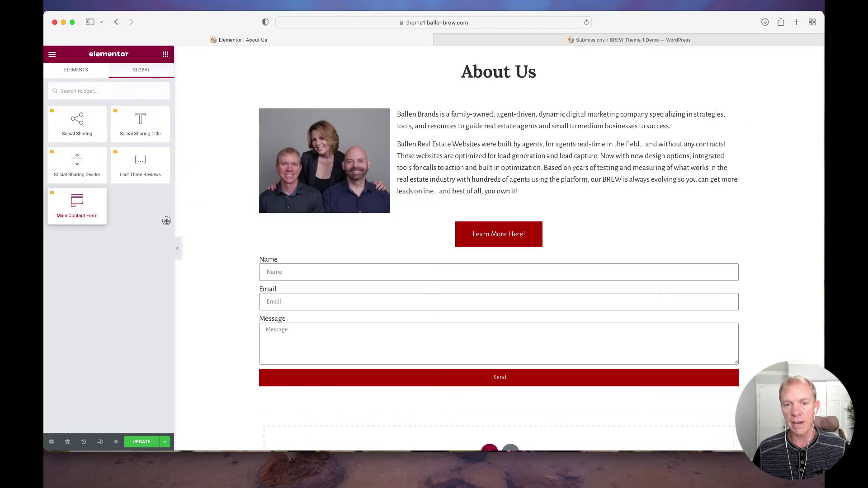
left_click_drag(55, 212, 575, 282)
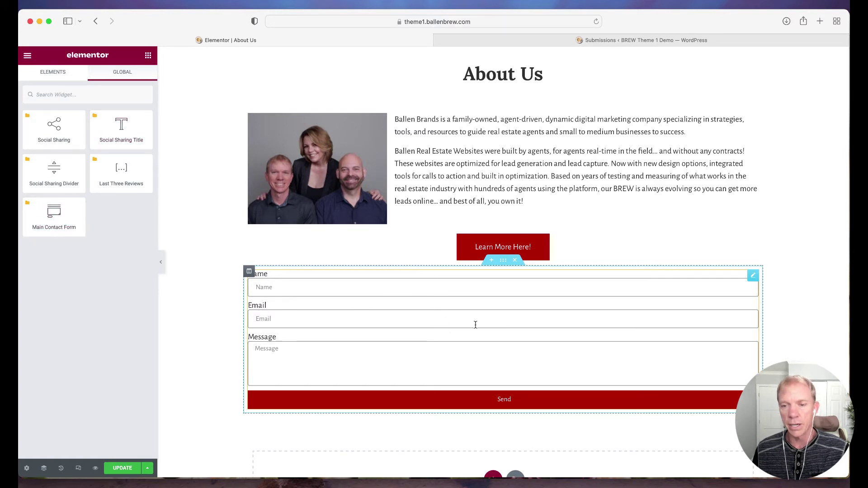
Leave the editor by trimming the address to the site domain and loading the home page.
scroll(470, 324, "up", 5)
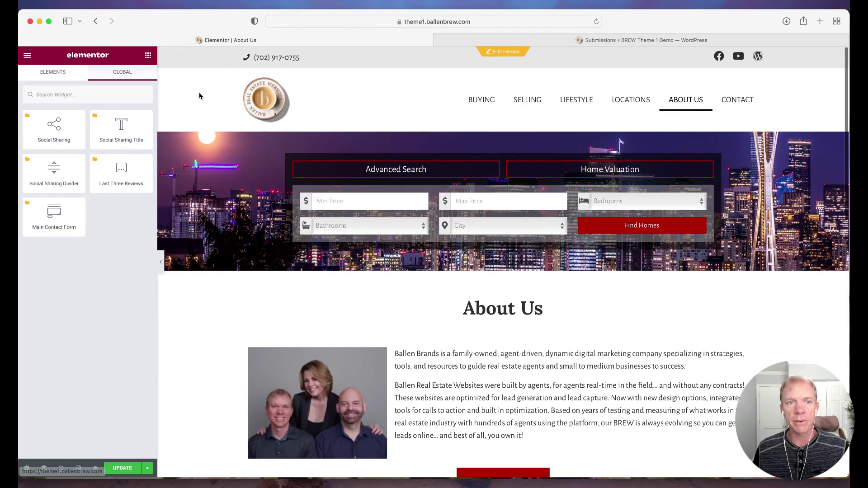
scroll(570, 376, "down", 3)
scroll(570, 375, "down", 4)
scroll(571, 372, "up", 6)
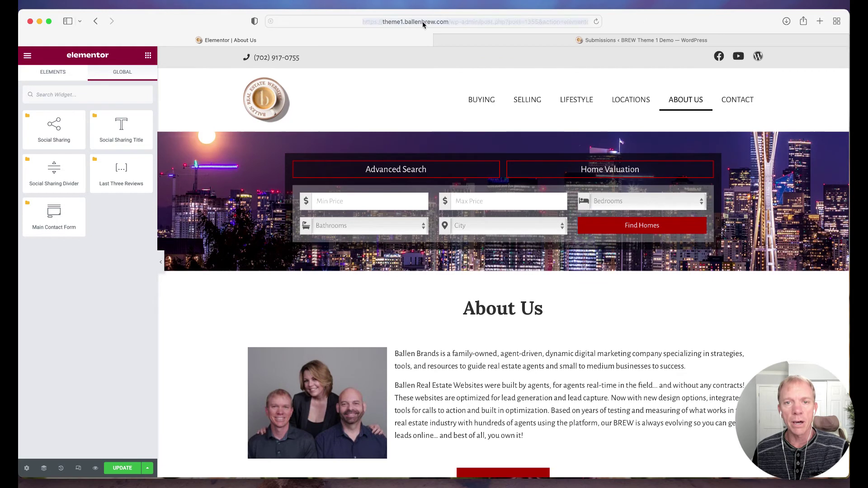
left_click(422, 21)
left_click_drag(365, 21, 372, 52)
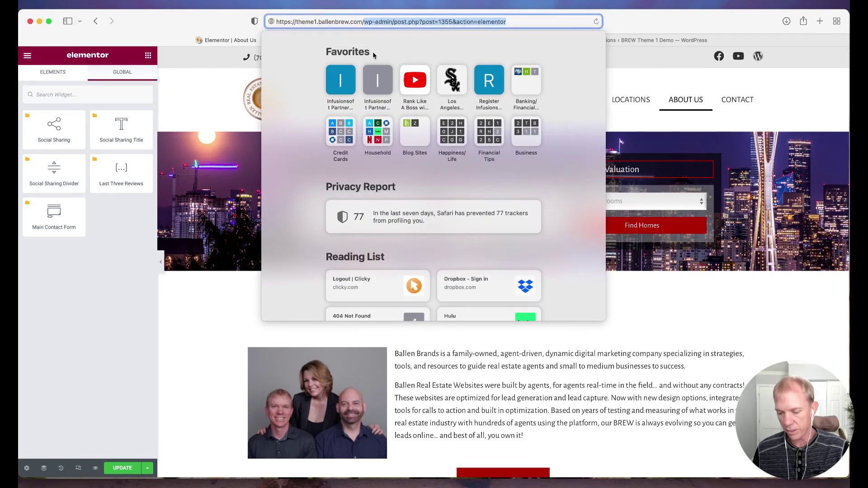
key("BackSpace")
key("Return")
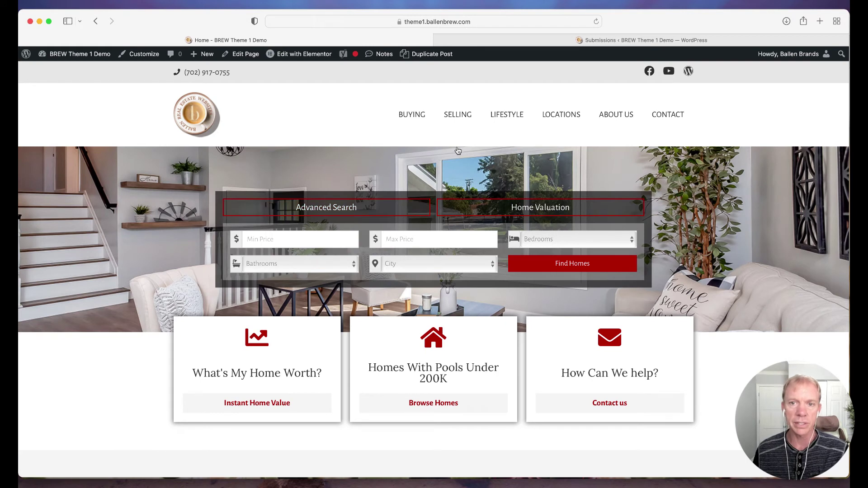
From LOCATIONS, view the Broward County page, then return to the Locations list.
left_click(546, 122)
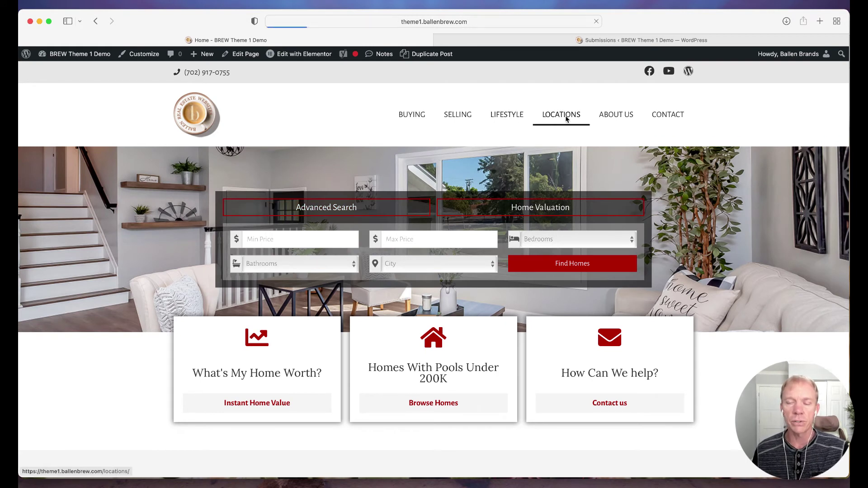
scroll(300, 326, "down", 3)
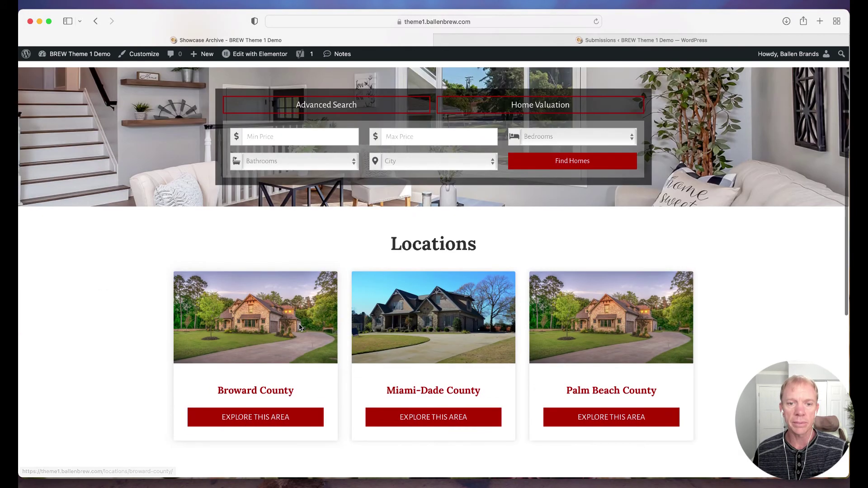
left_click(429, 231)
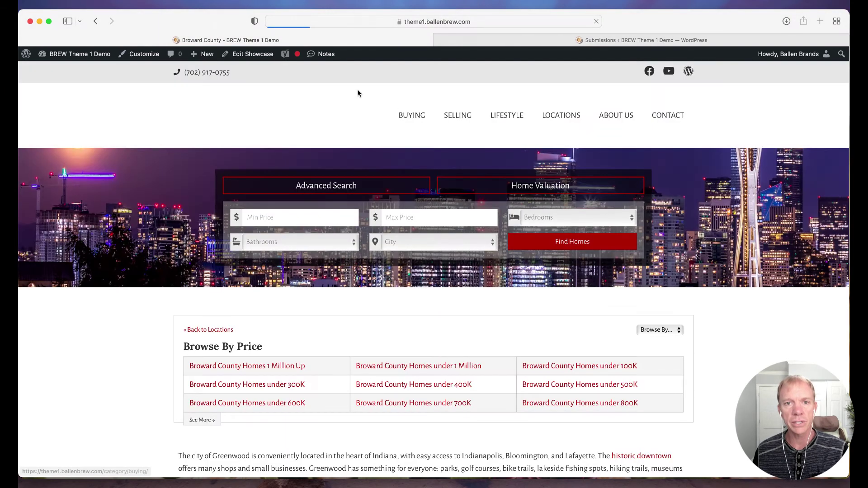
left_click(254, 60)
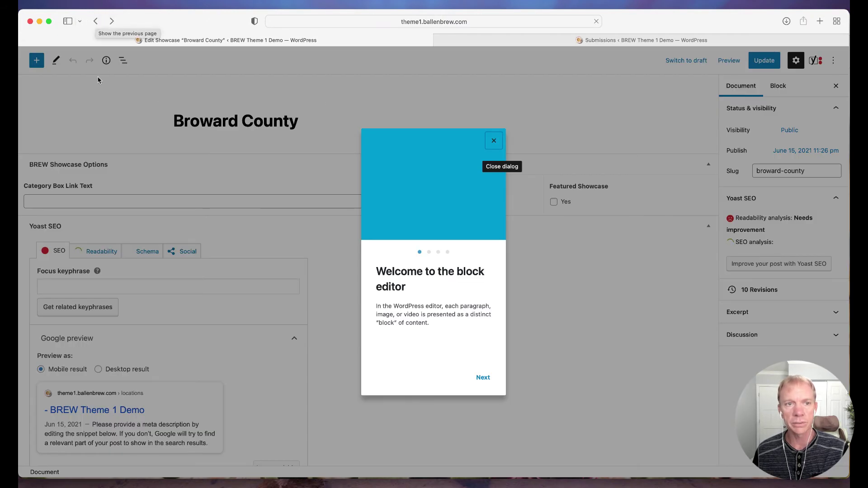
left_click(96, 23)
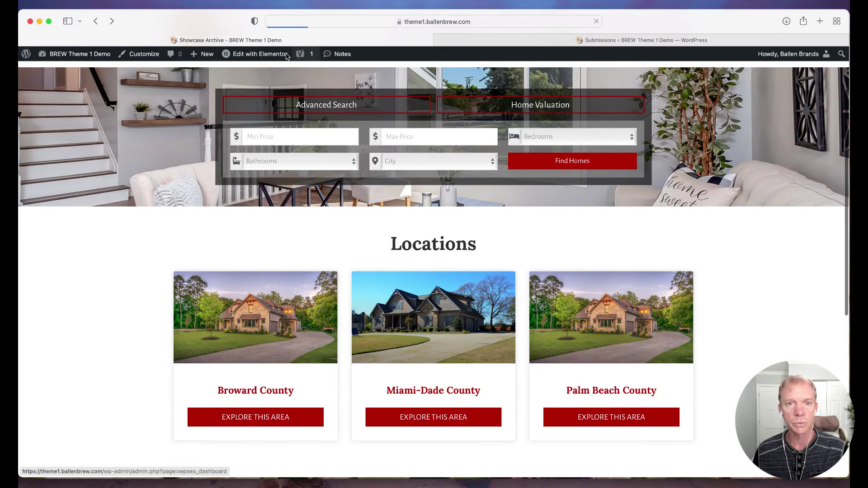
mouse_move(270, 57)
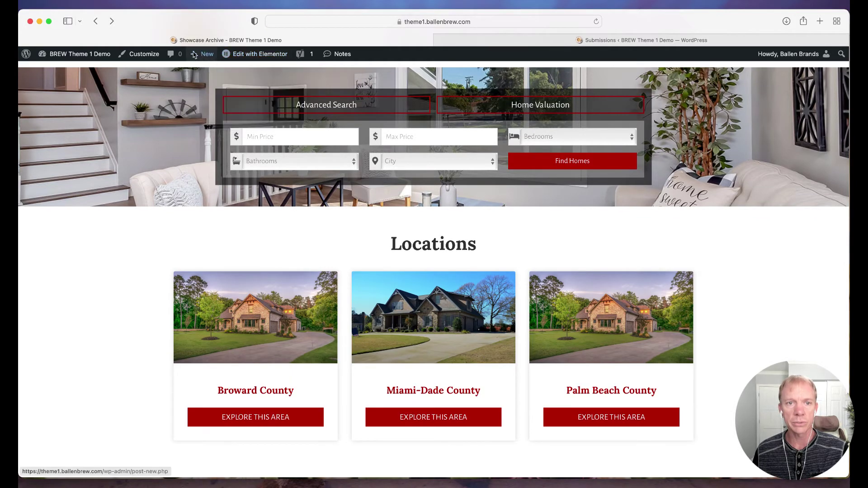
scroll(438, 219, "up", 3)
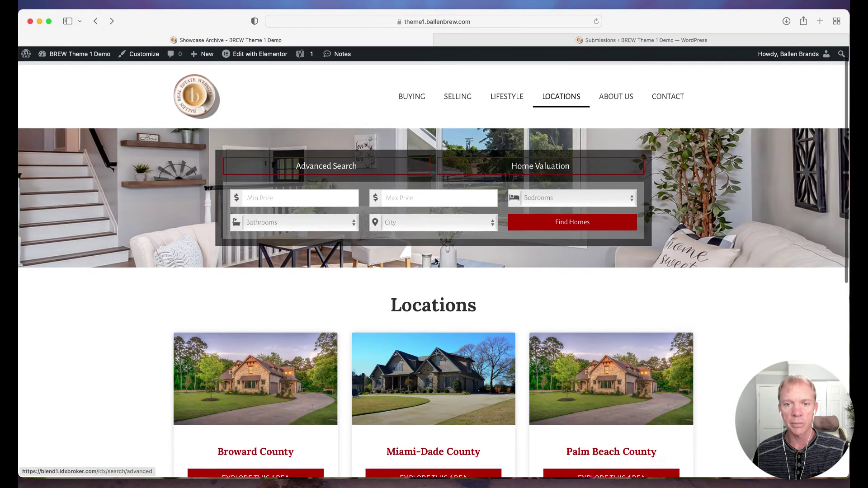
scroll(407, 212, "down", 4)
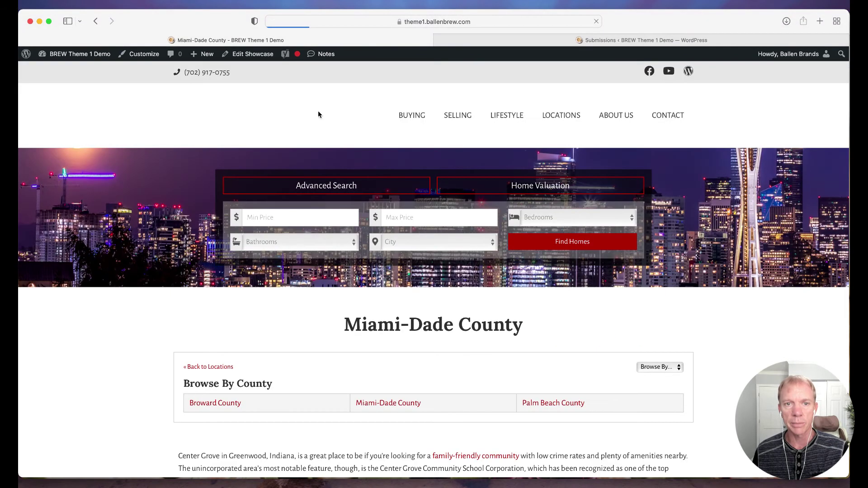
Open the Miami-Dade County page with Edit with Elementor from the admin bar.
left_click(327, 58)
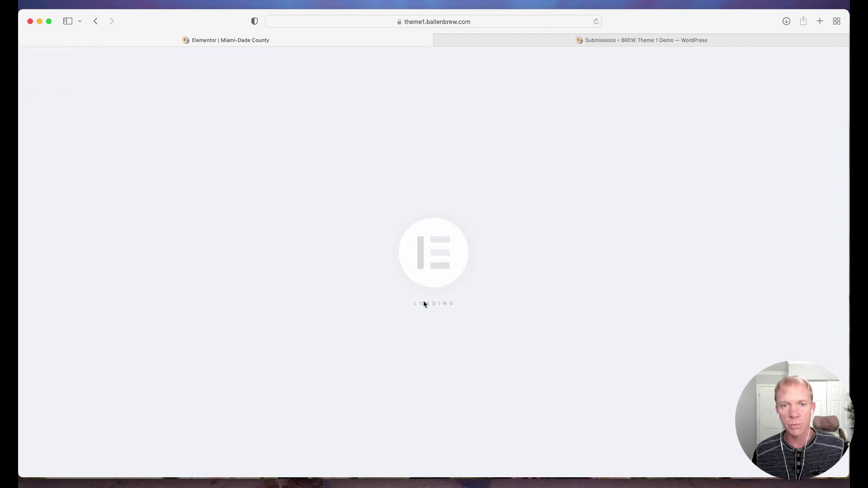
scroll(441, 317, "down", 3)
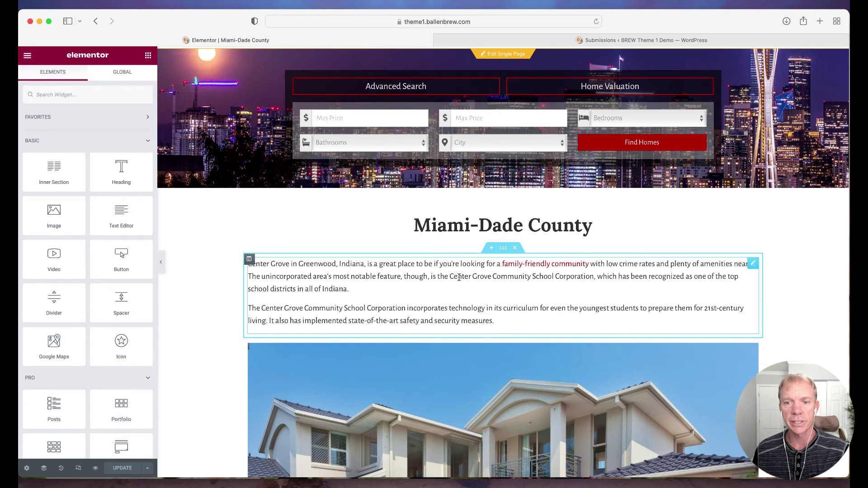
scroll(452, 290, "down", 1)
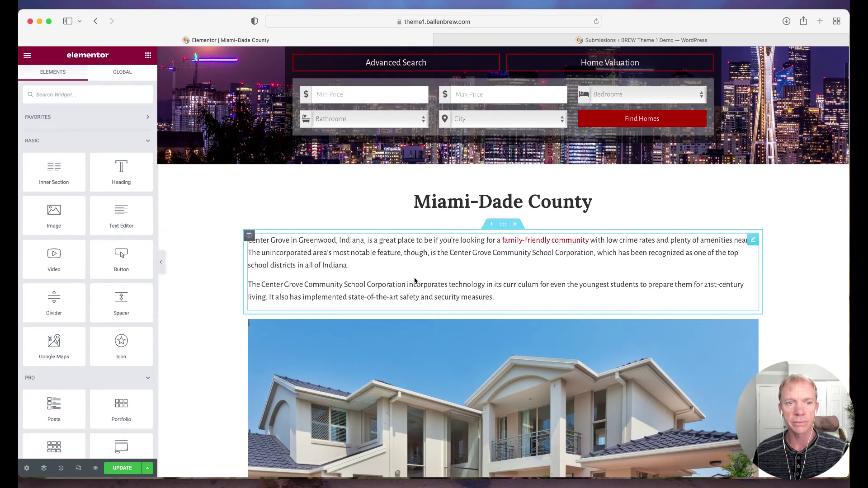
Search the widget list for 'form' and drag a regular Form widget onto the page.
left_click(69, 97)
type("form")
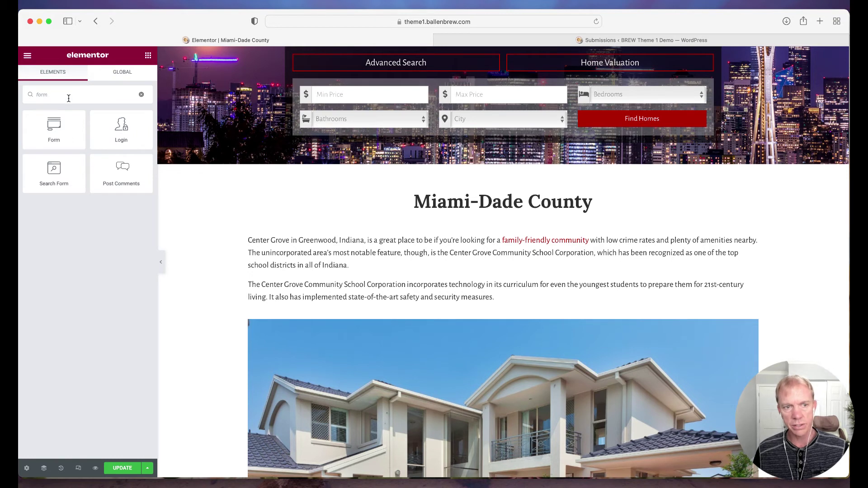
left_click_drag(54, 128, 122, 76)
From the GLOBAL widgets, drop Main Contact Form under the Miami-Dade intro text widget.
left_click(122, 73)
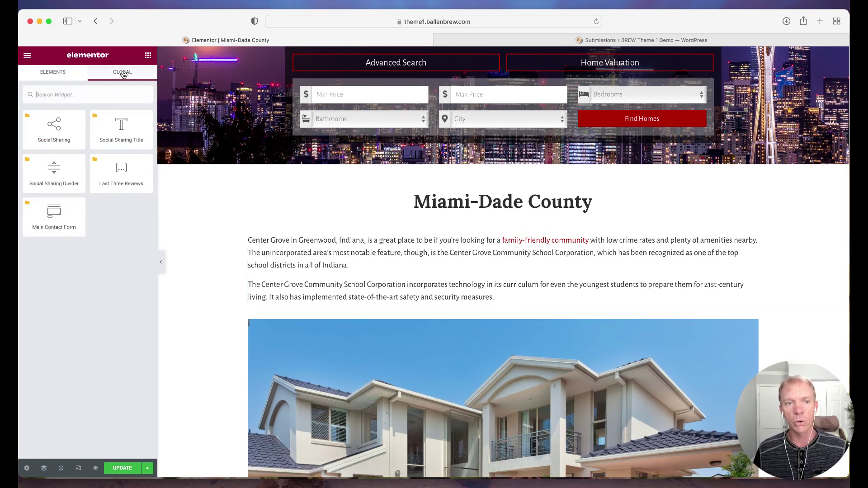
left_click_drag(57, 212, 466, 292)
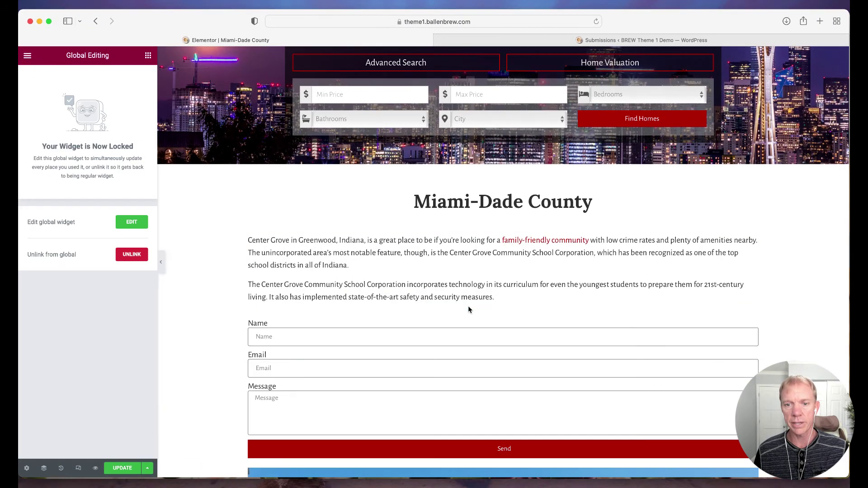
scroll(445, 317, "down", 2)
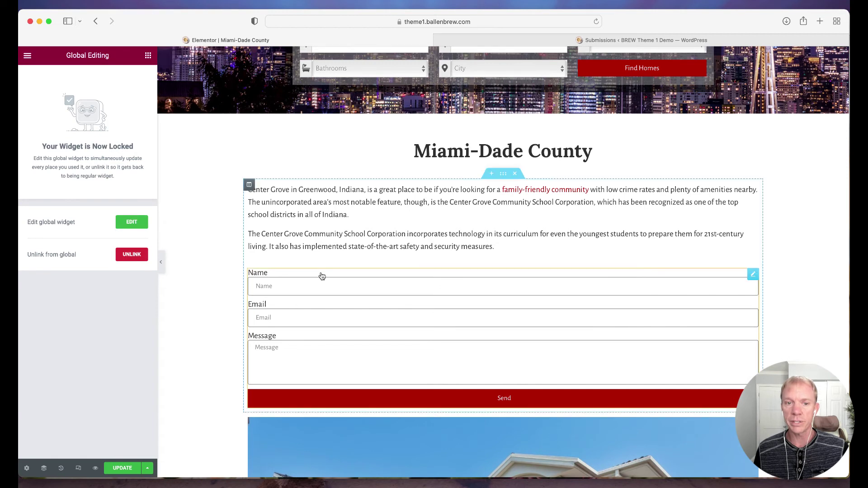
Use the Global Editing panel's EDIT button to open Main Contact Form's Name, Email and Message fields.
left_click(136, 226)
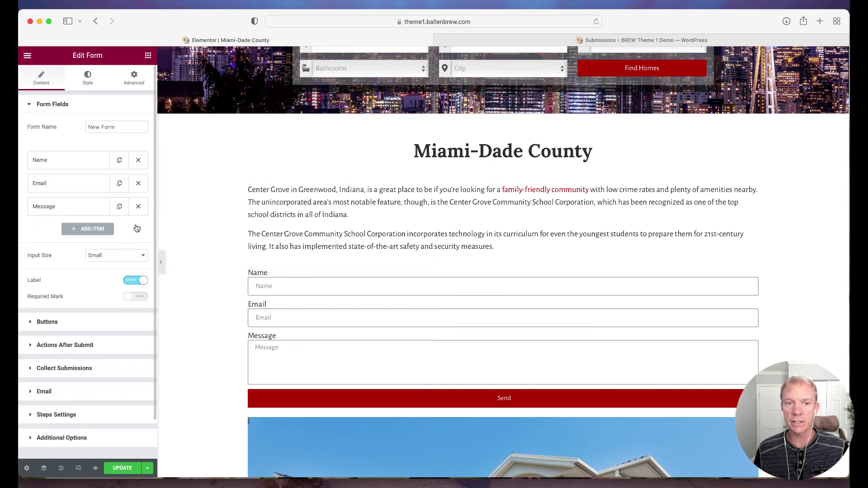